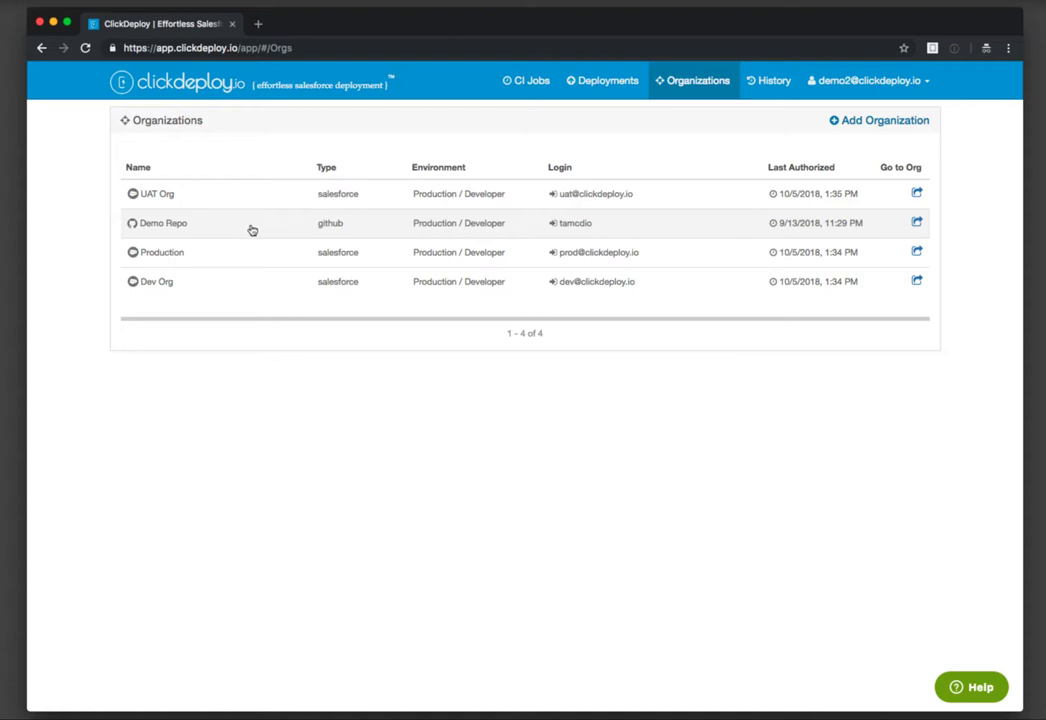
Create a new CI job and title it "Production Deployment".
left_click(533, 88)
left_click(919, 121)
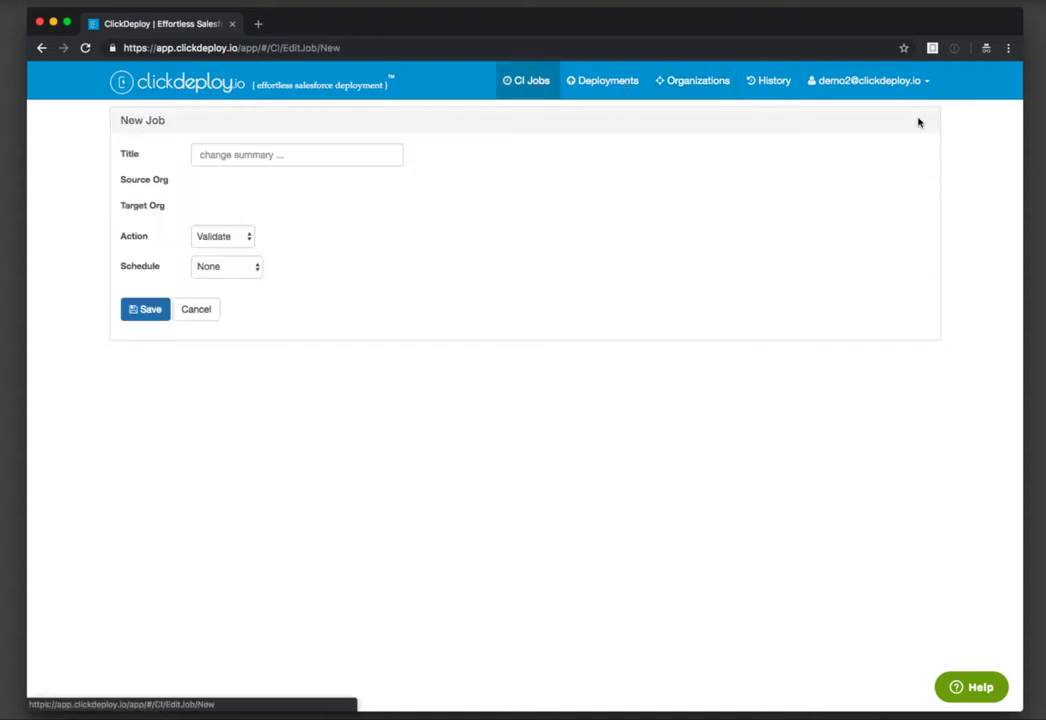
left_click(248, 153)
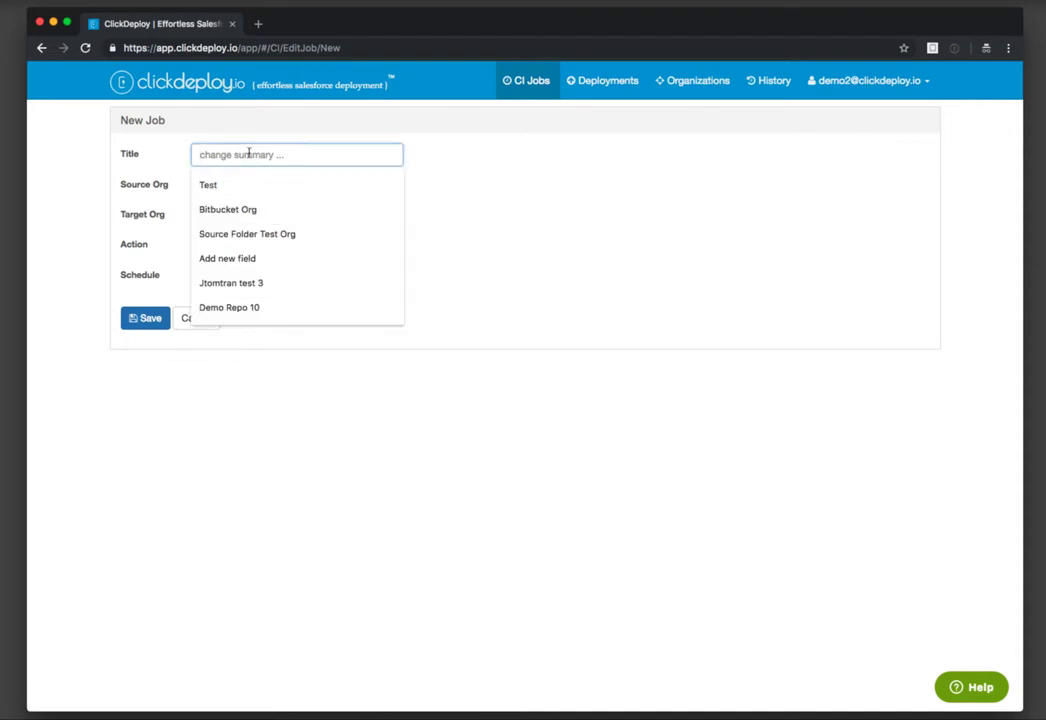
type("Pro")
key("Down")
key("Tab")
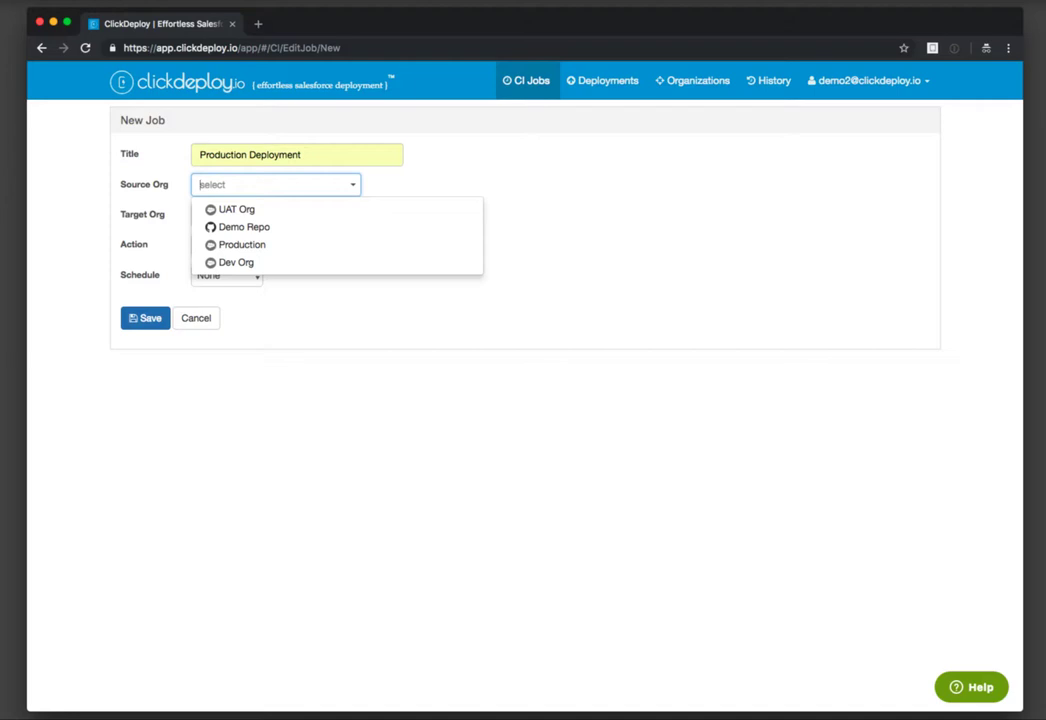
Set the job's source to Demo Repo and its target to Production, with Deploy as the action.
left_click(272, 227)
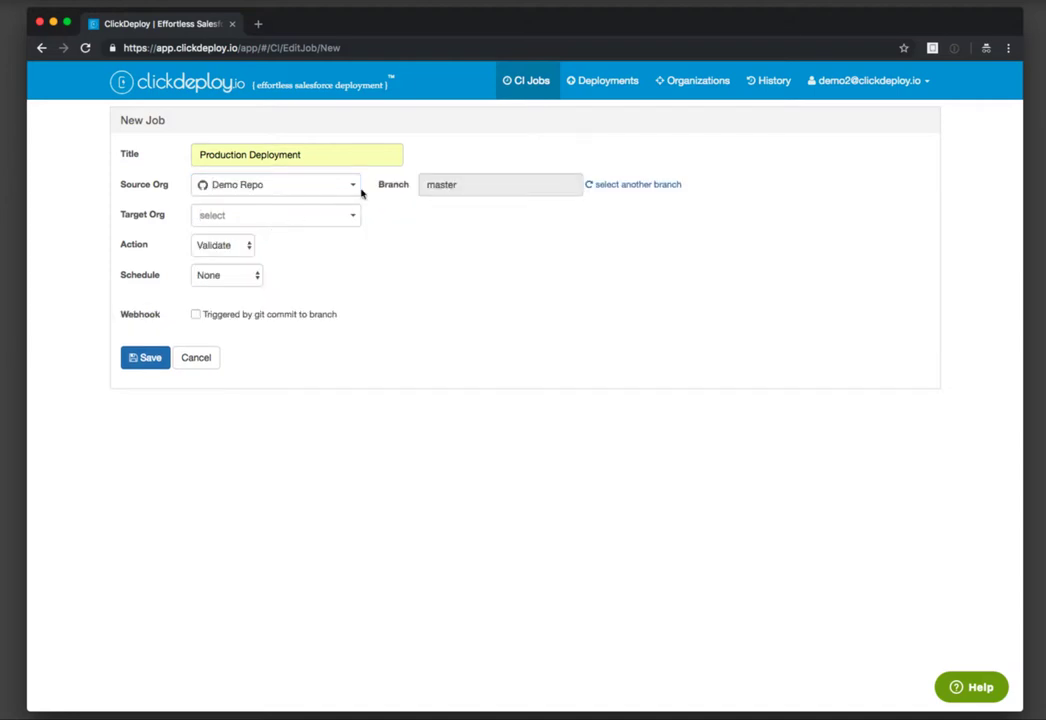
left_click(257, 215)
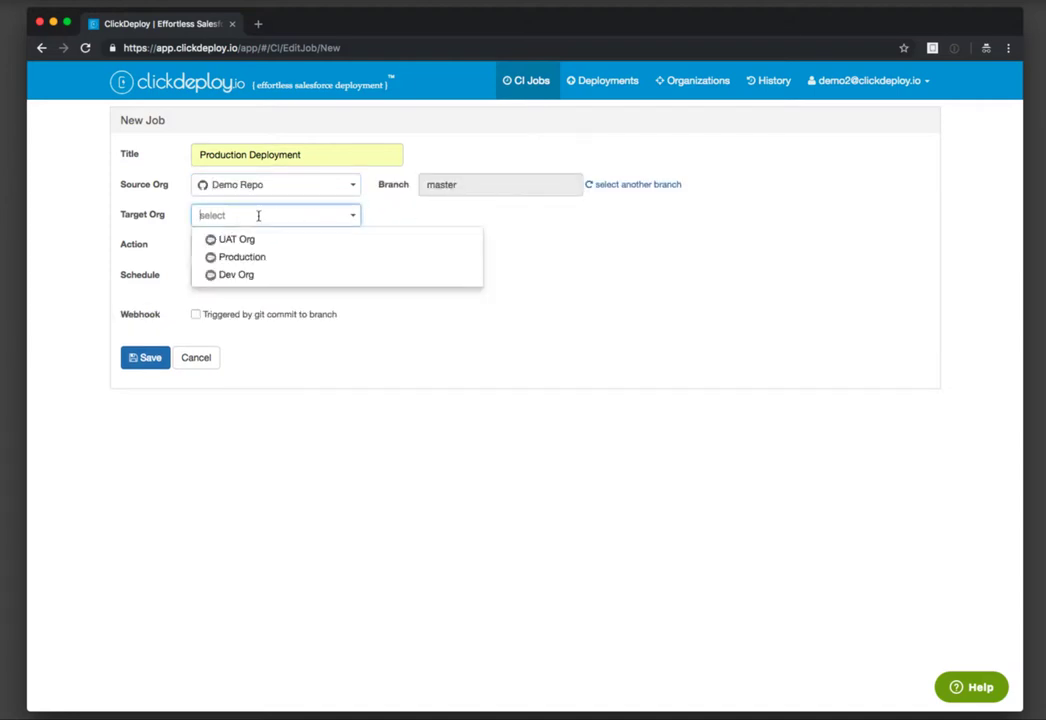
left_click(236, 254)
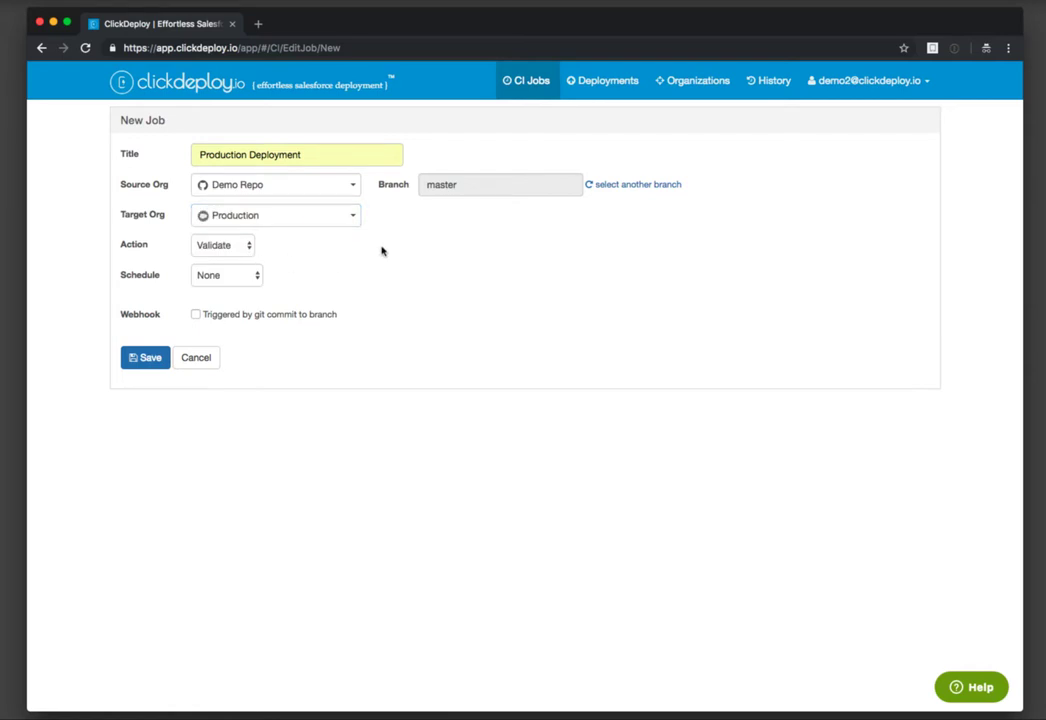
left_click(226, 245)
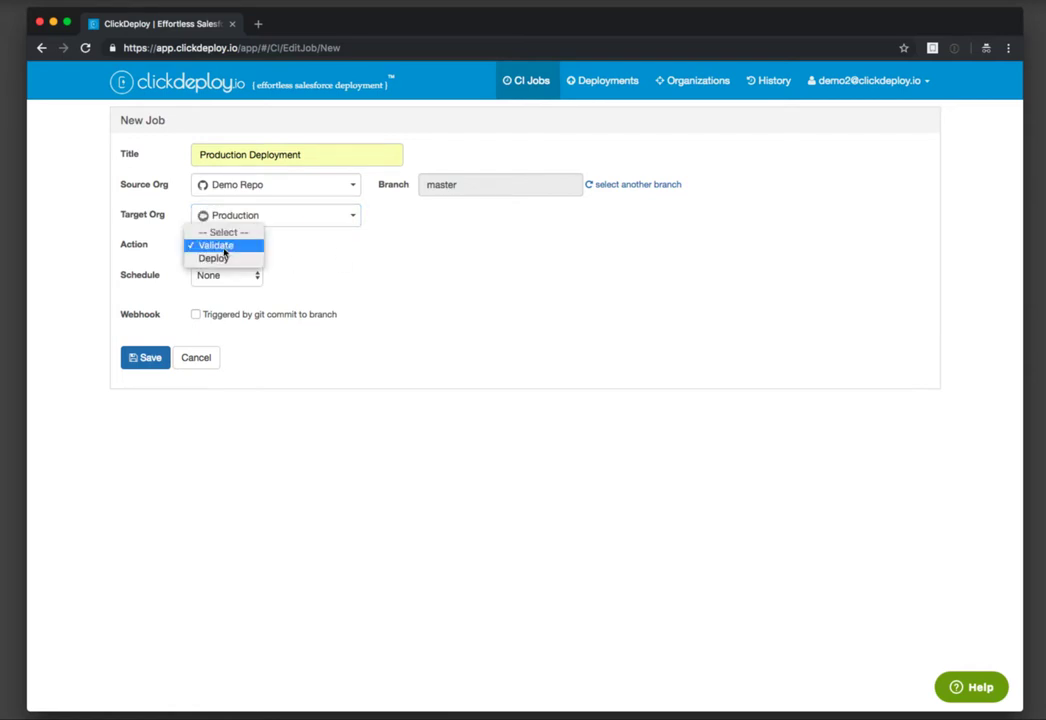
left_click(224, 258)
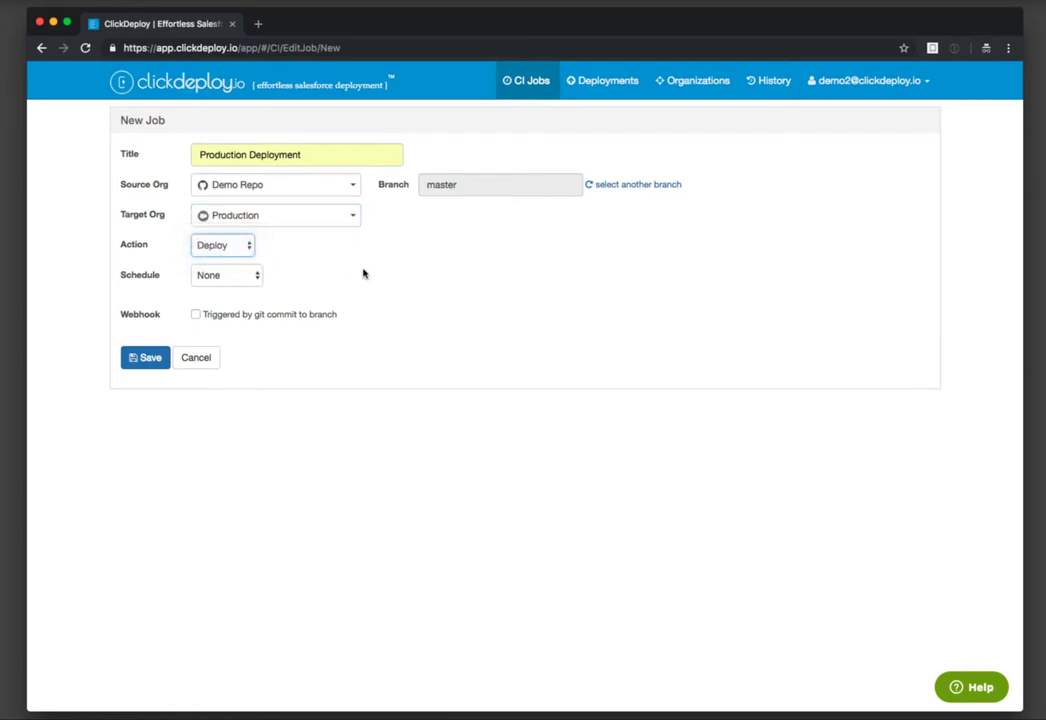
Schedule the job every week on Monday through Thursday at 9 AM, and save it.
left_click(252, 275)
left_click(240, 314)
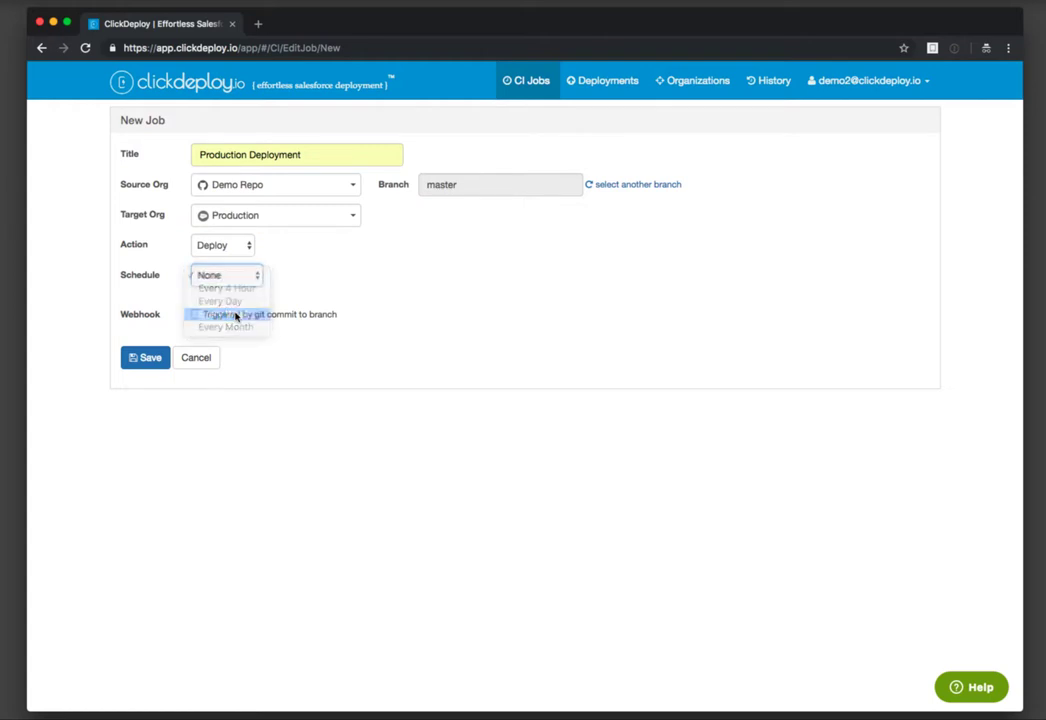
left_click(316, 286)
left_click(329, 321, "shift")
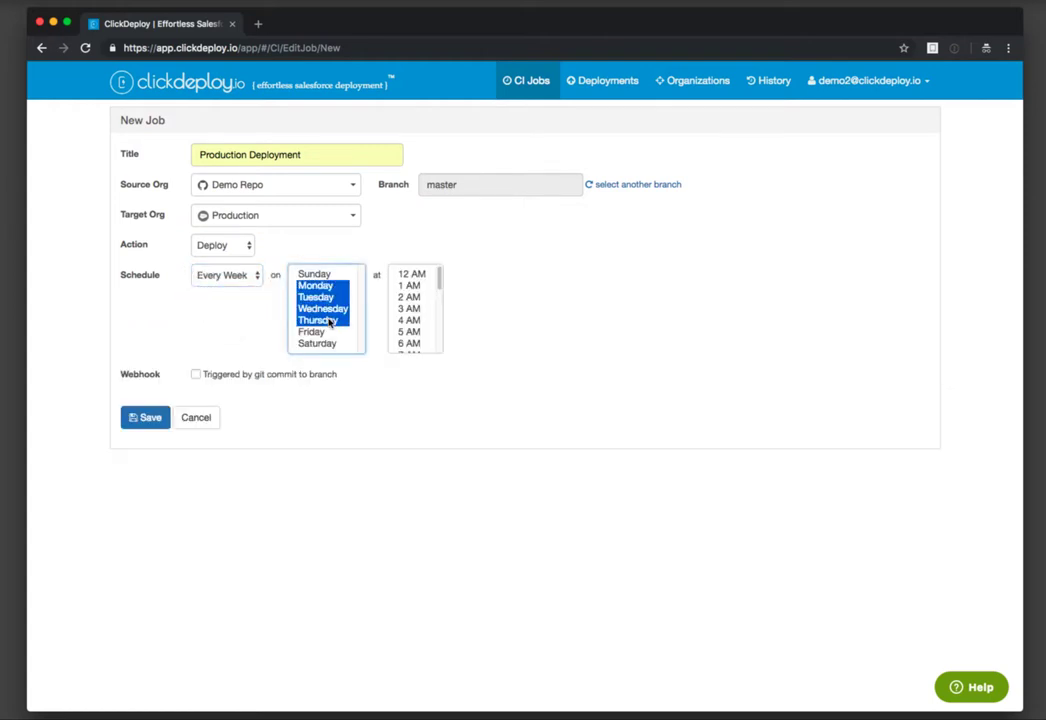
scroll(418, 320, "down", 2)
left_click(412, 329)
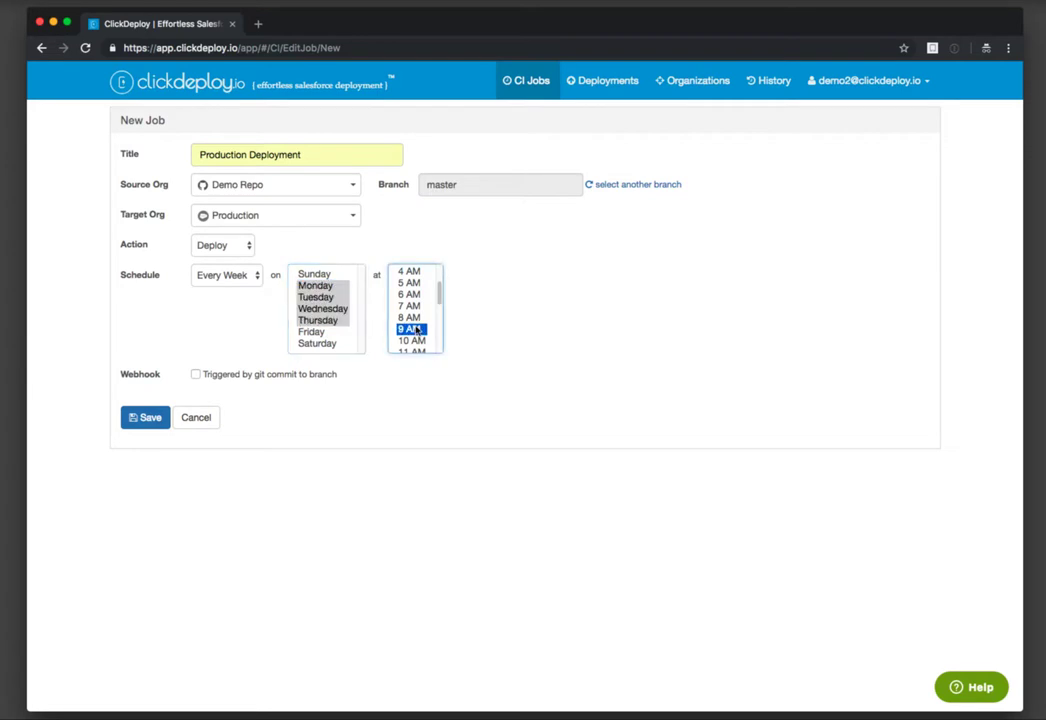
left_click(133, 419)
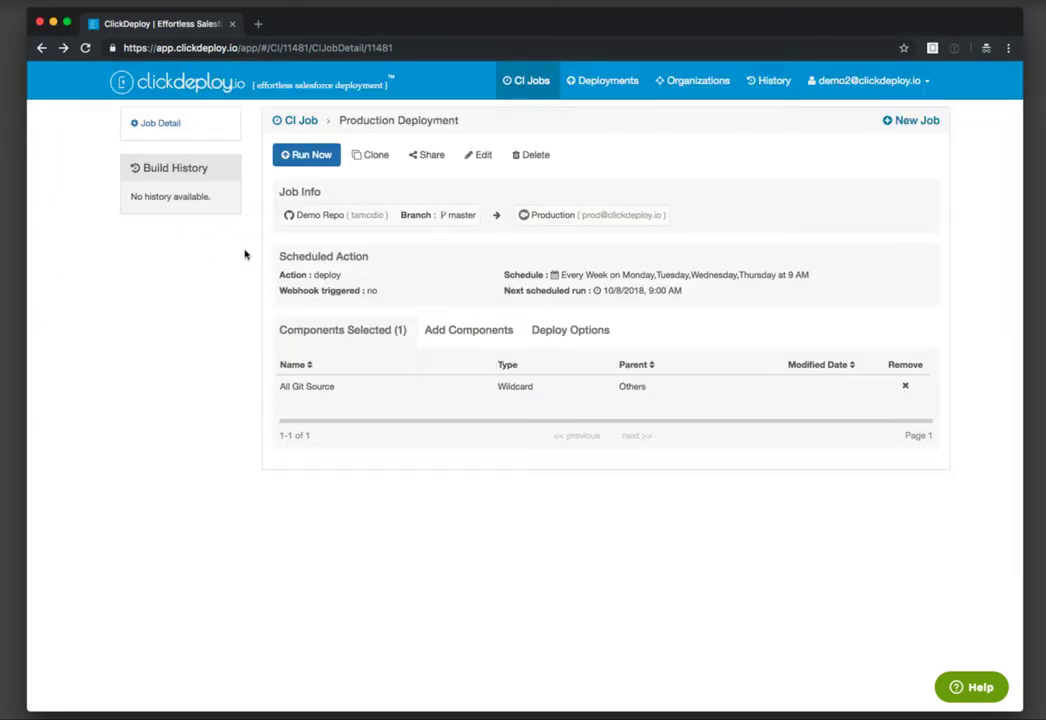
Clone the Production Deployment job and set the clone's source branch to uat.
left_click(372, 155)
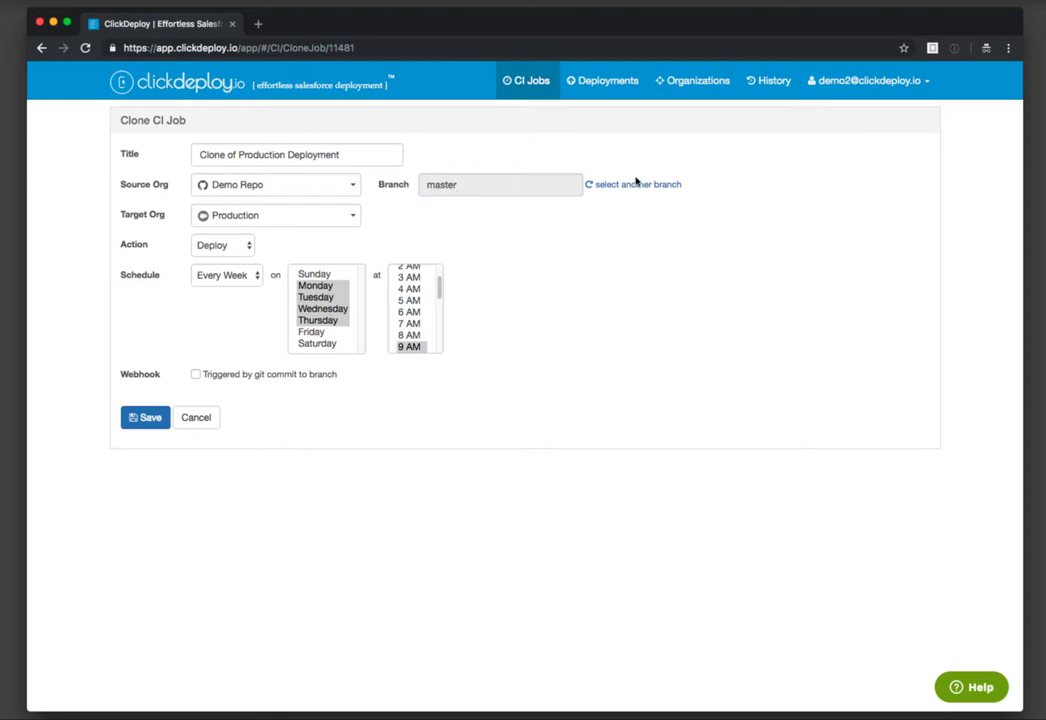
left_click(636, 184)
left_click(518, 184)
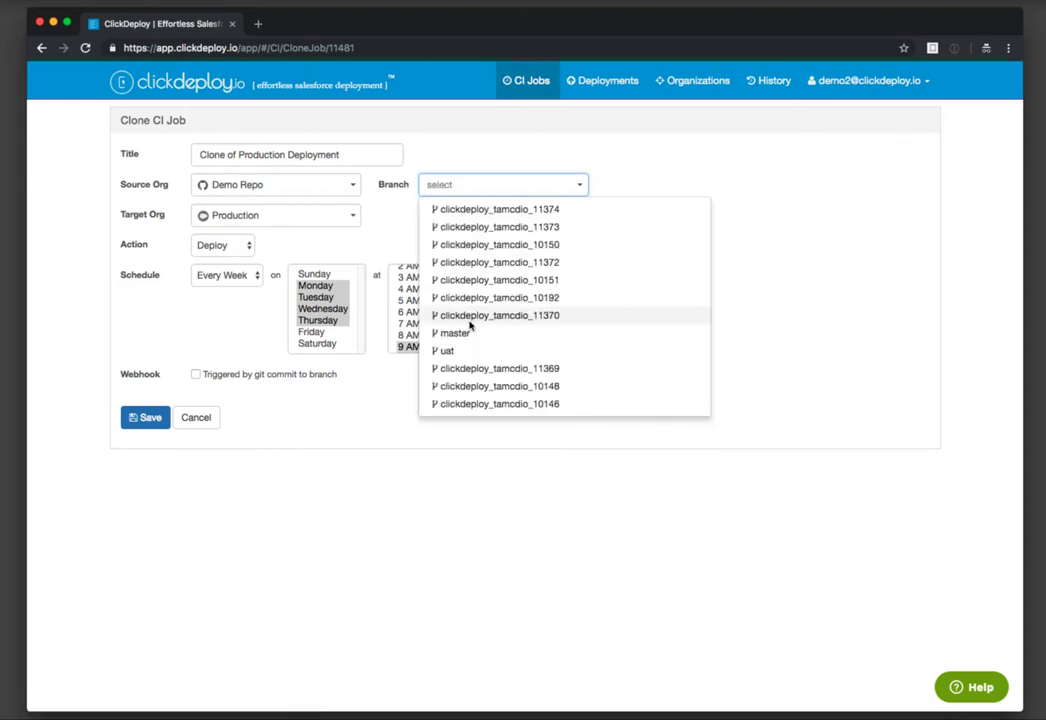
left_click(462, 351)
Retitle the cloned job "UAT deployment" and set its target org to UAT Org.
left_click(273, 153)
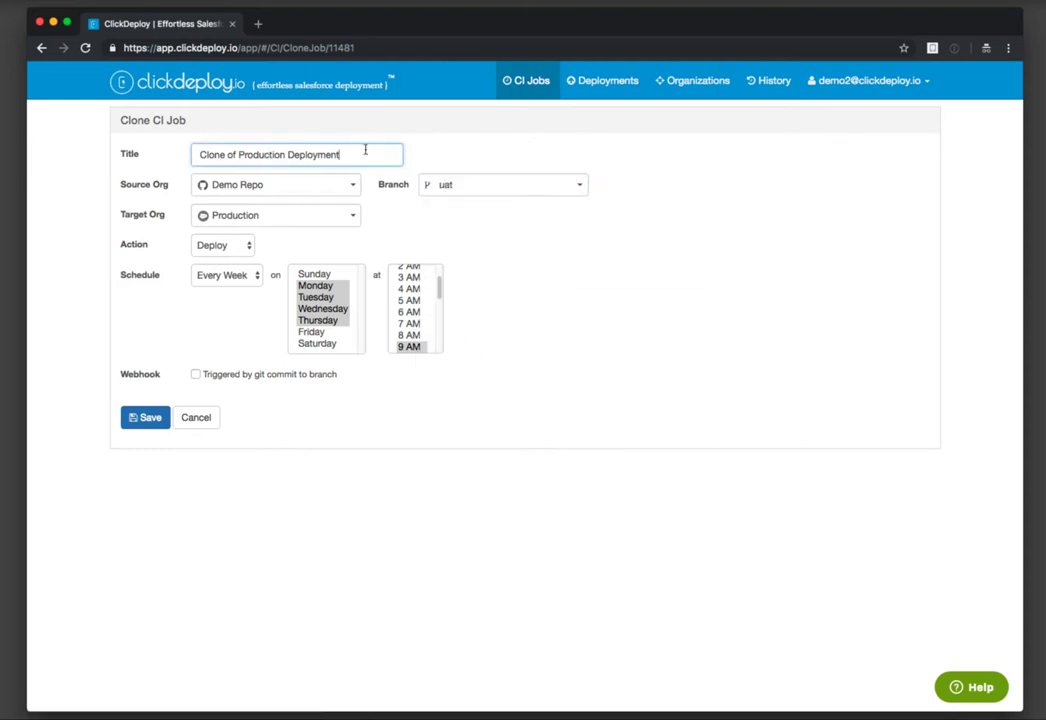
left_click_drag(366, 150, 89, 145)
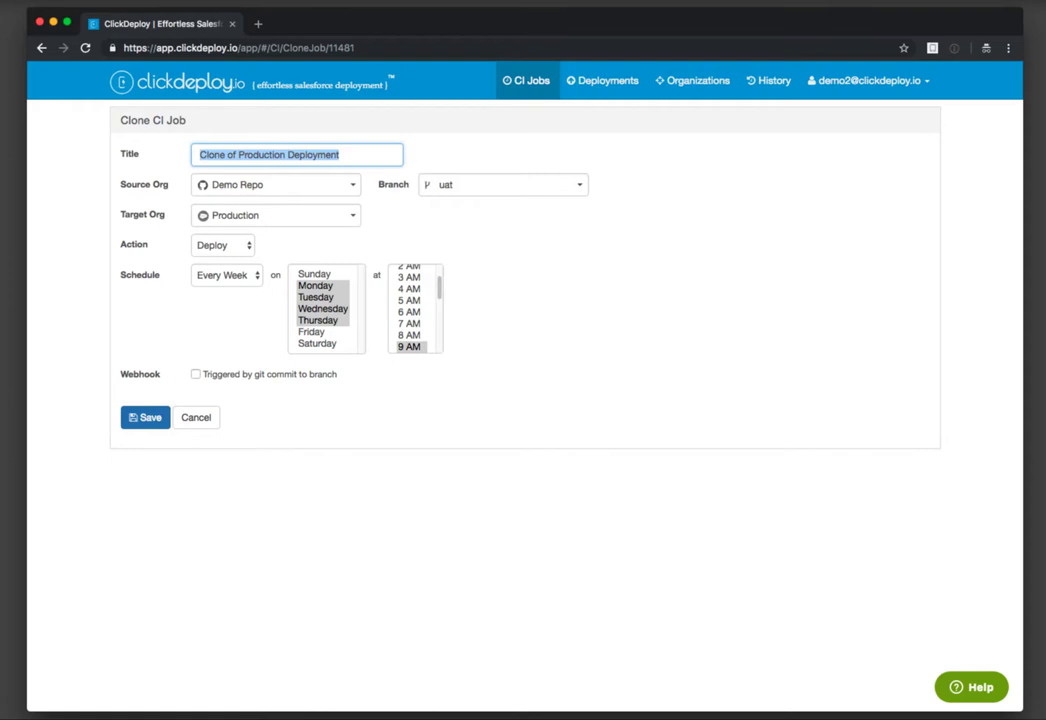
type("Uat deployme")
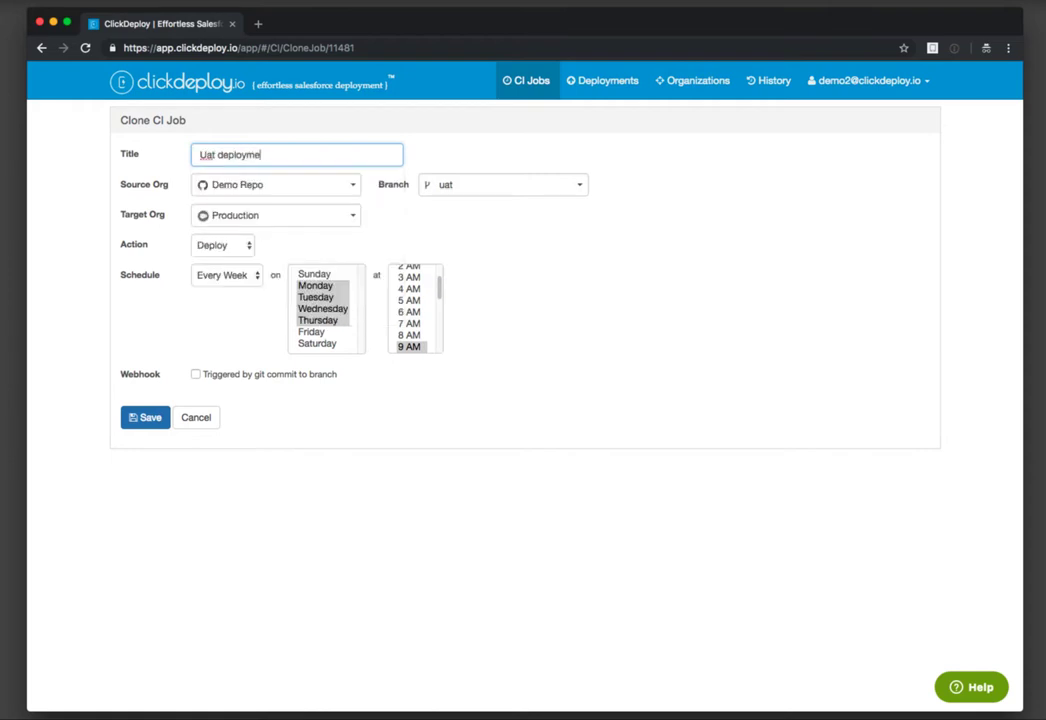
double_click(206, 155)
type("UAT")
left_click(516, 266)
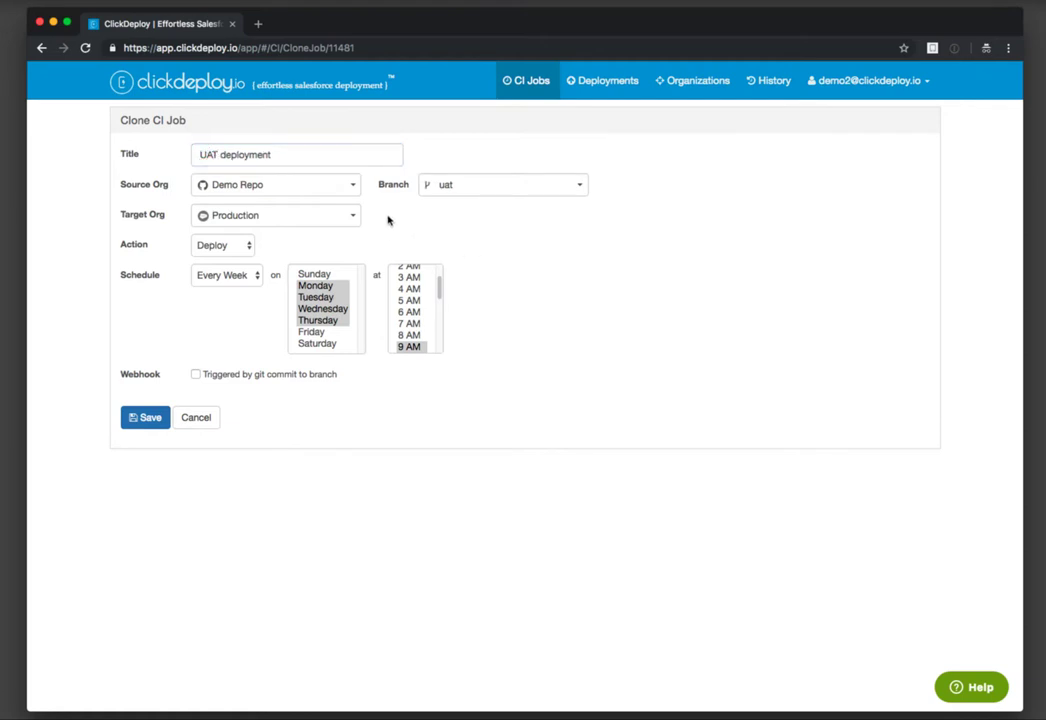
left_click(272, 212)
left_click(255, 238)
Set the cloned job's schedule to None, have it triggered by git commits to the branch, and save it.
left_click(241, 280)
left_click(228, 237)
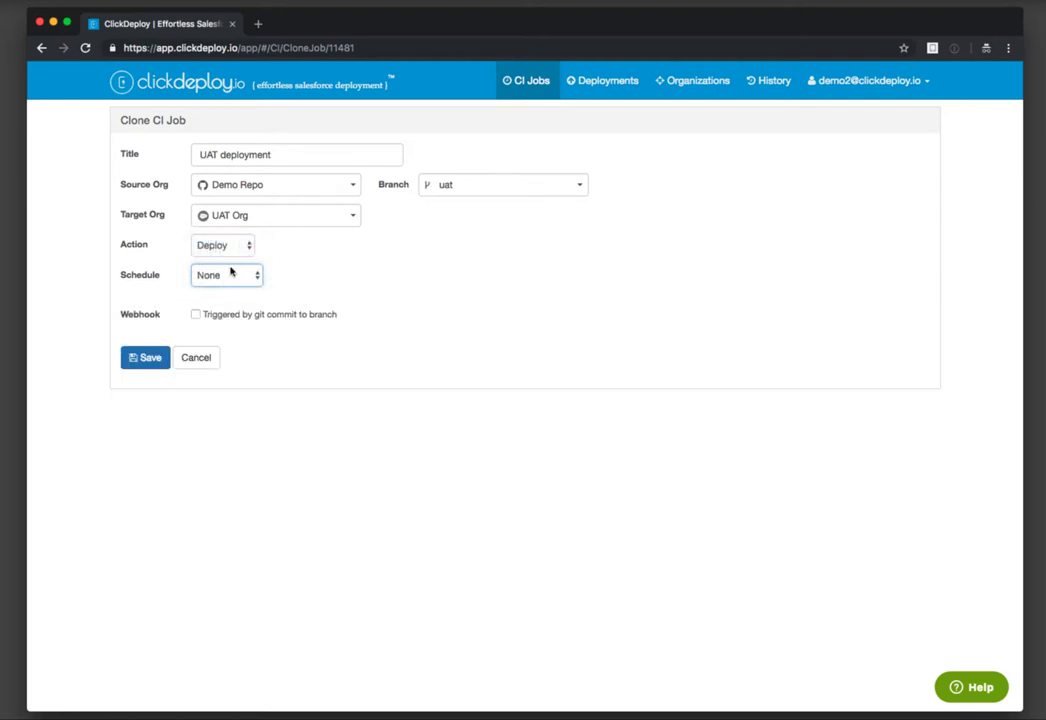
left_click(197, 316)
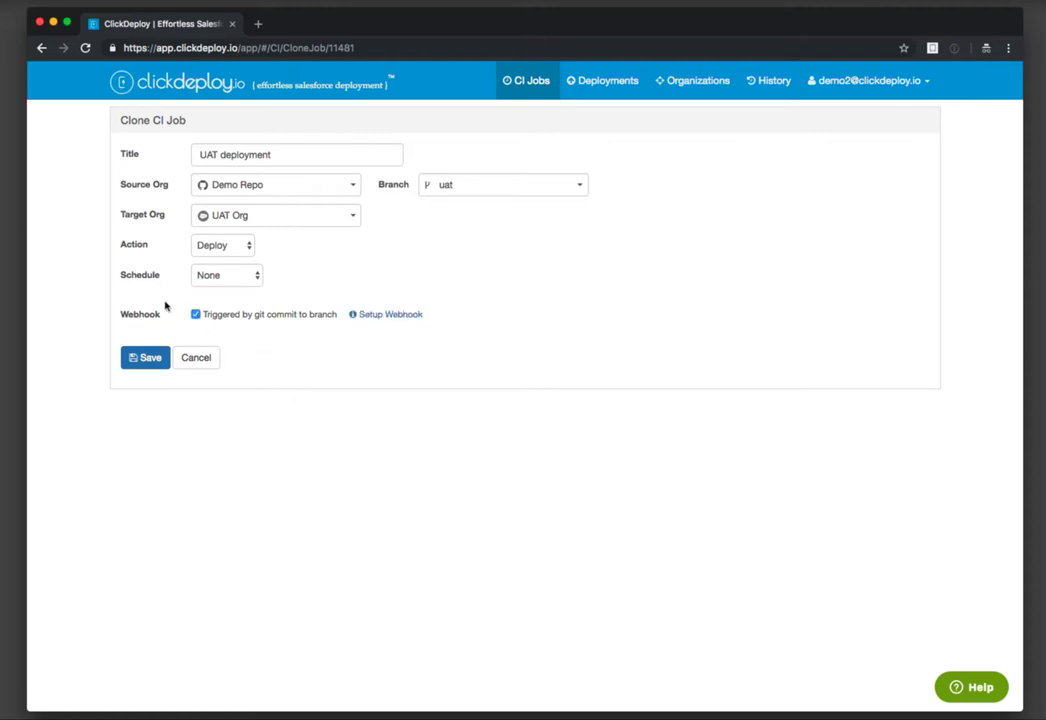
left_click(150, 357)
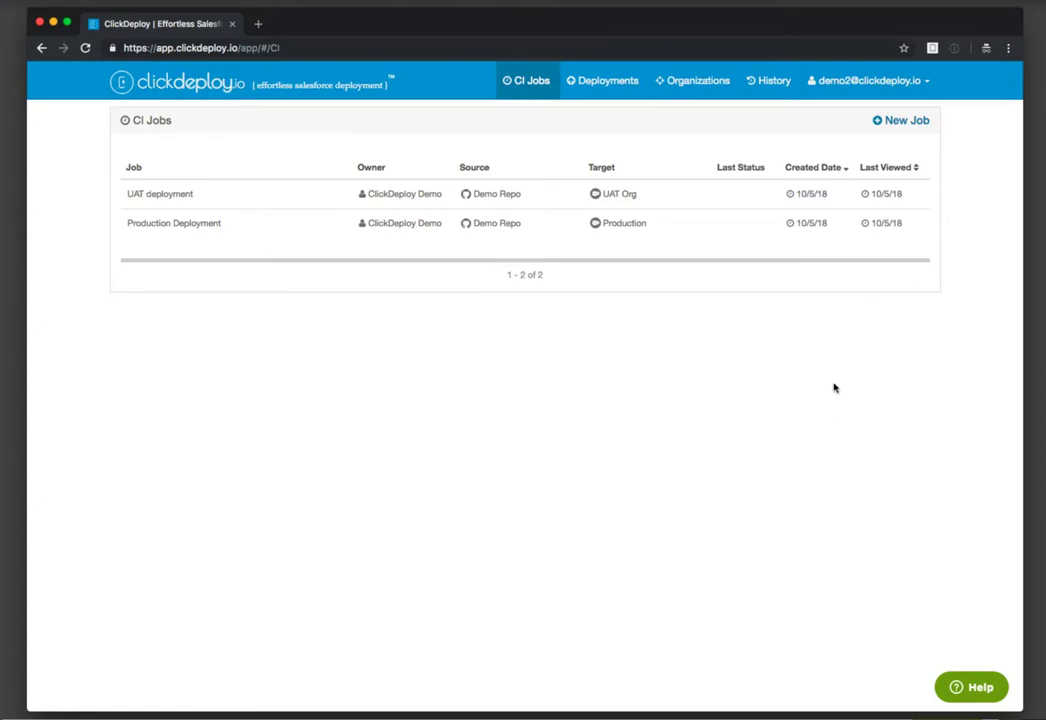
Go to the Dev Org in Salesforce from the organizations list and open the Leave_balance_cannot_be_too_high validation rule.
left_click(697, 82)
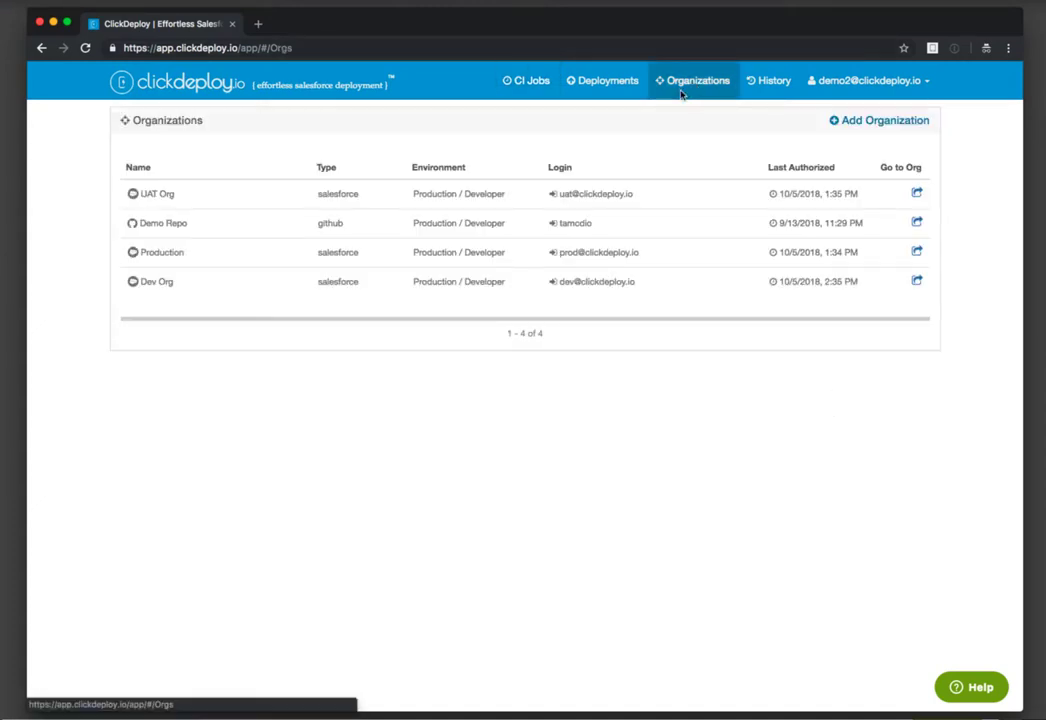
left_click(916, 283)
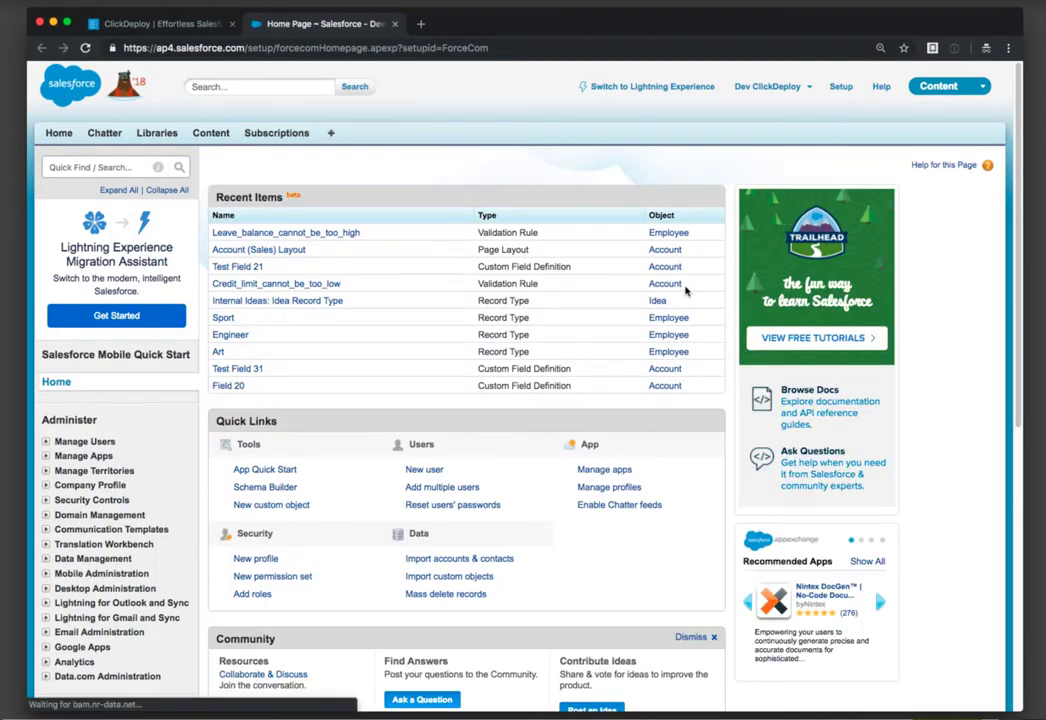
left_click(290, 233)
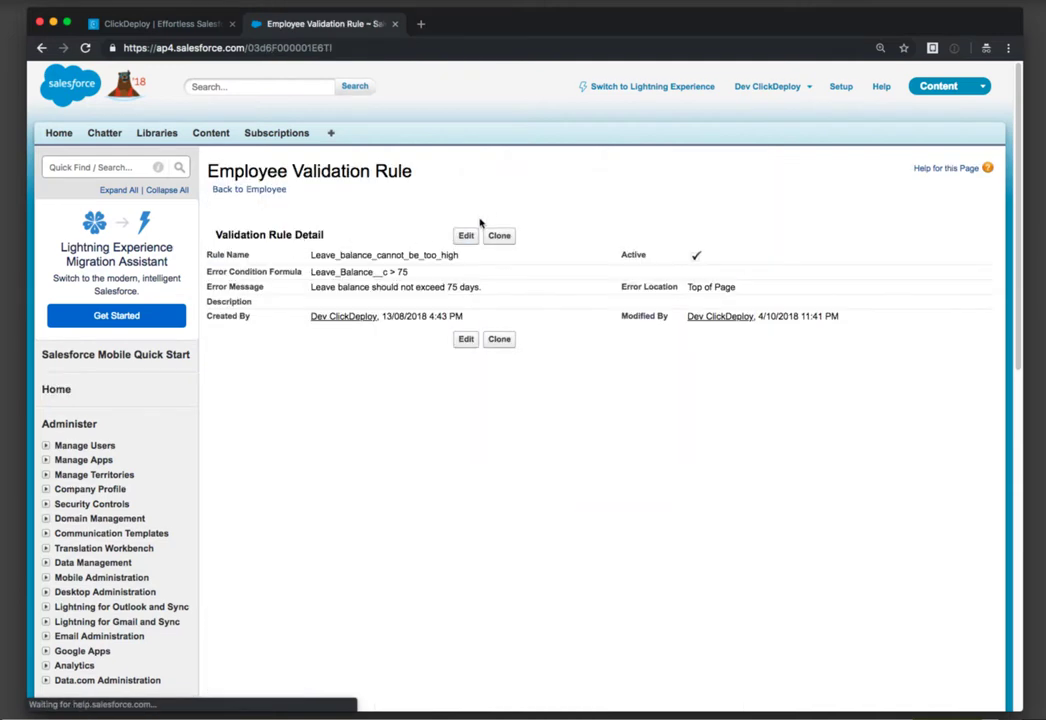
Change the validation rule's error condition formula to Leave_Balance__c > 79 and save the rule.
left_click(466, 235)
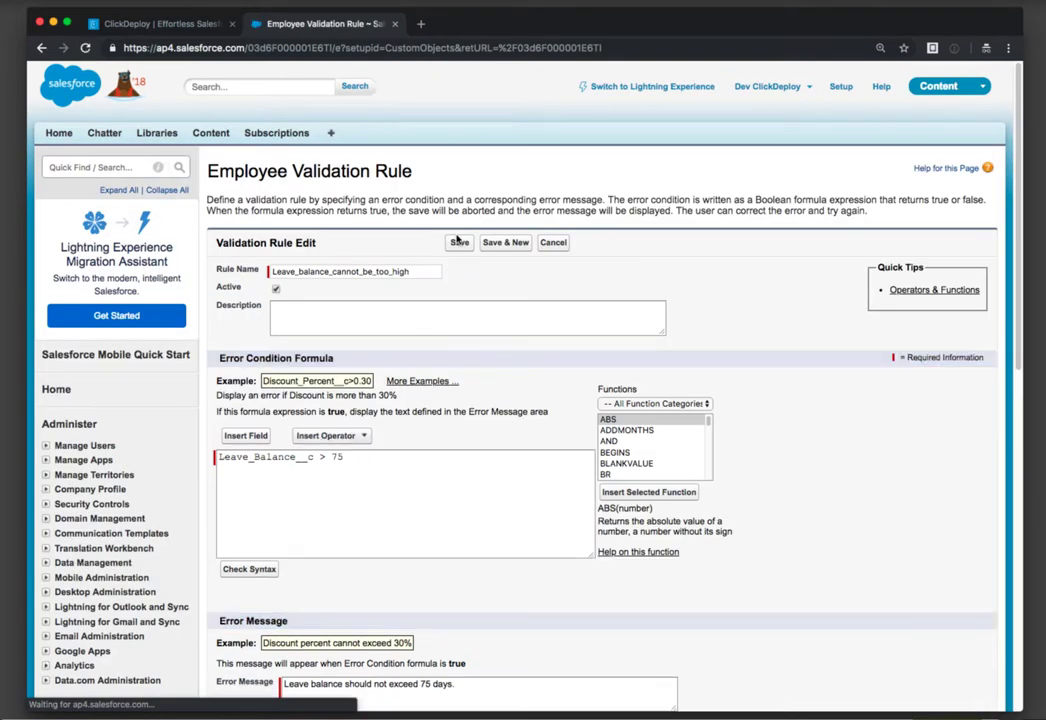
left_click(446, 488)
scroll(418, 468, "down", 1)
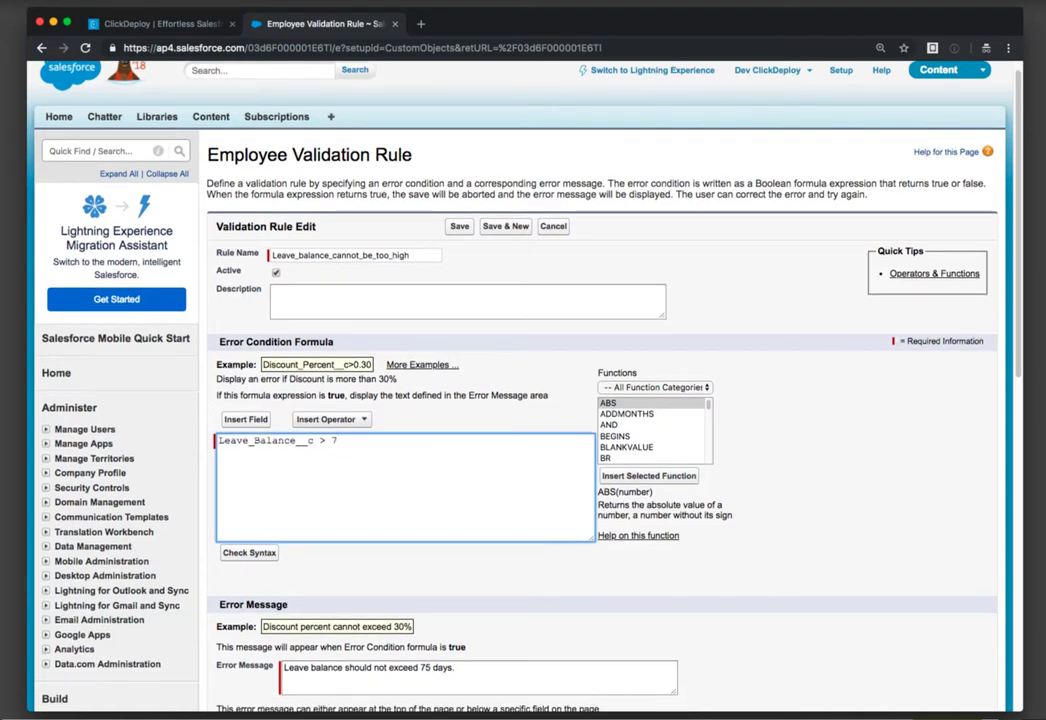
scroll(418, 468, "down", 1)
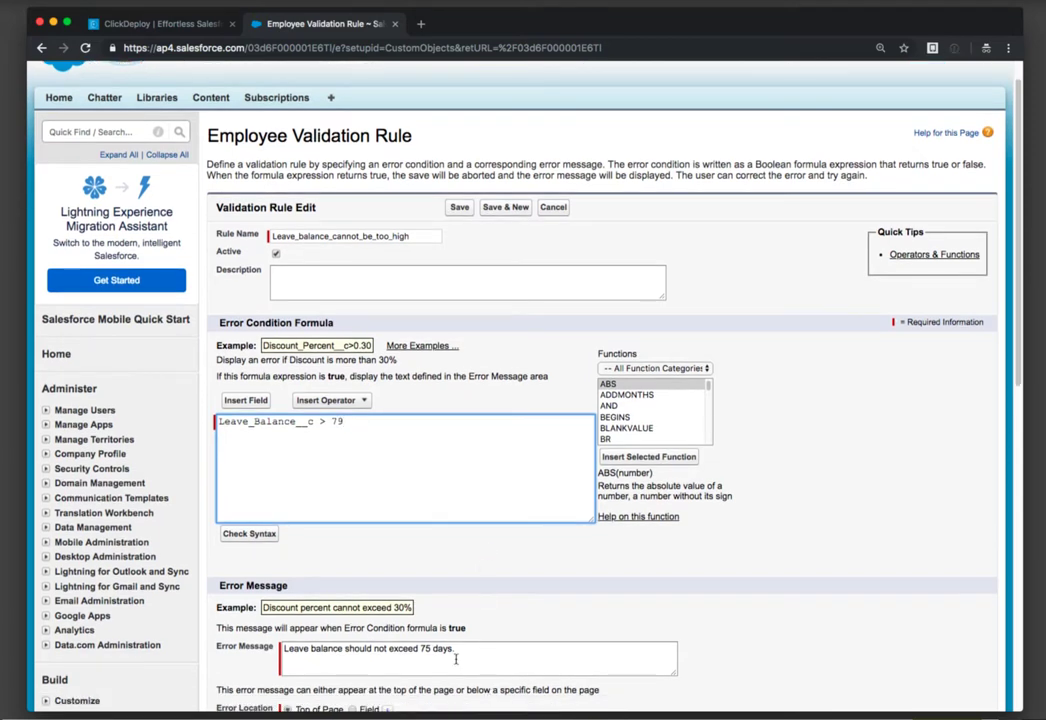
left_click(461, 208)
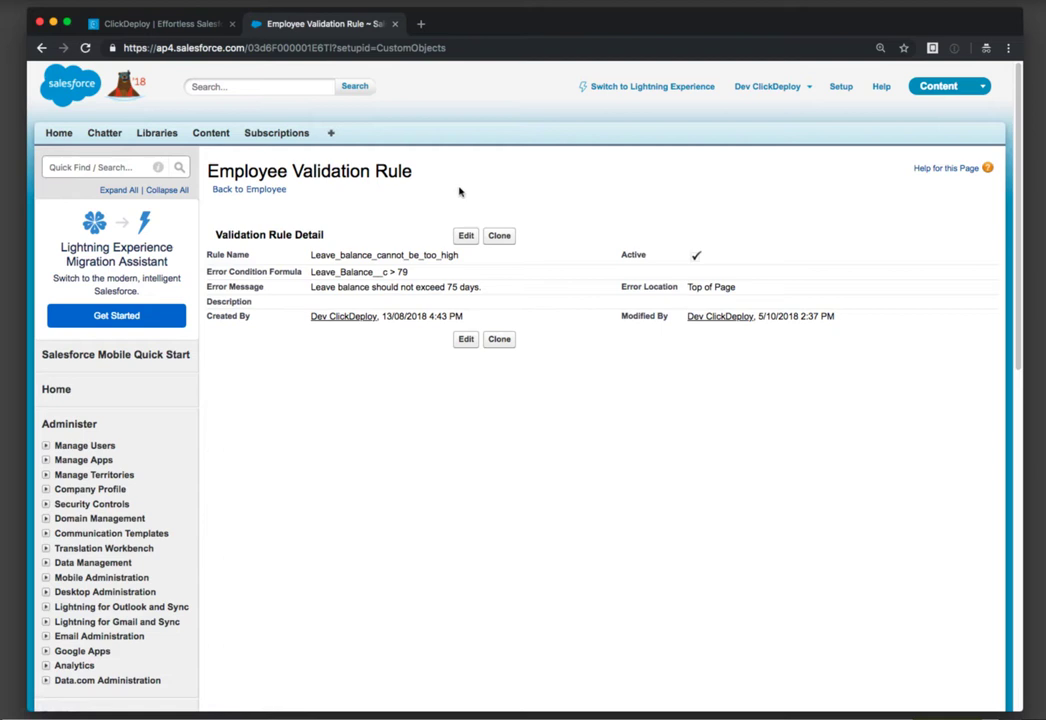
Switch to ClickDeploy and start a new deployment with source Dev Org, target Demo Repo and target branch uat.
left_click(172, 25)
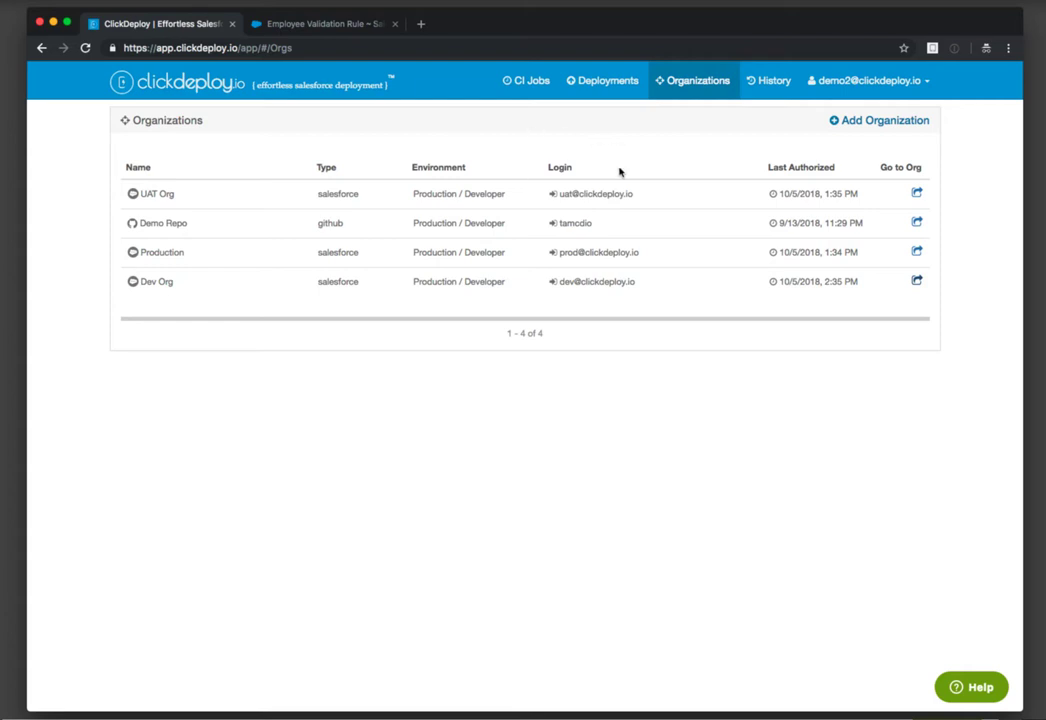
left_click(603, 84)
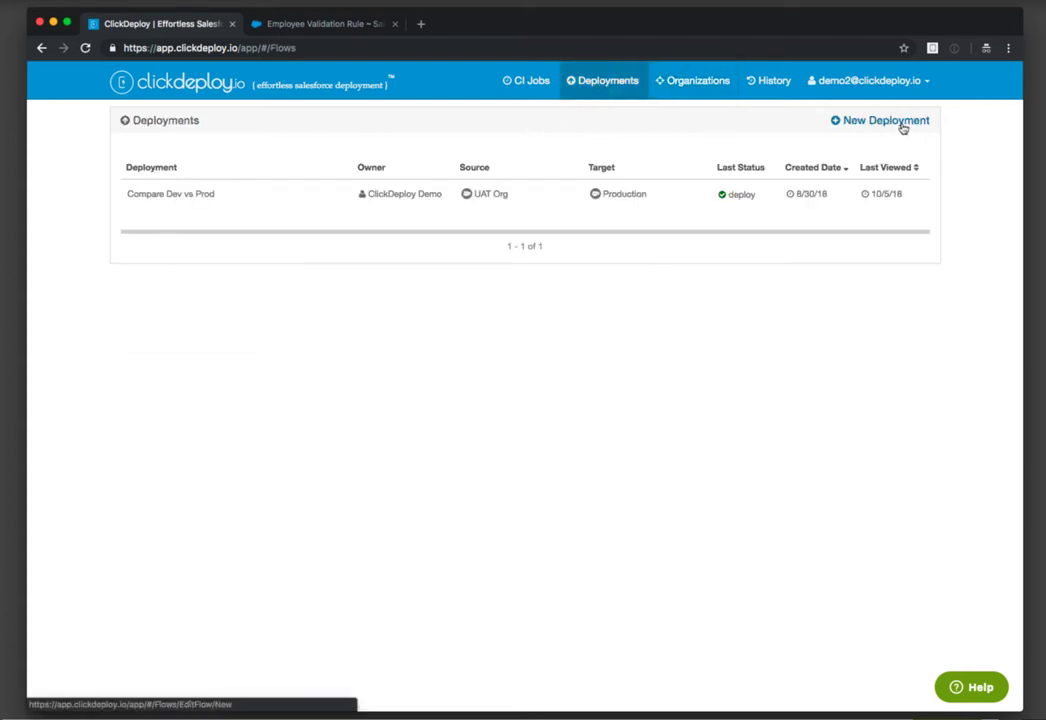
left_click(898, 121)
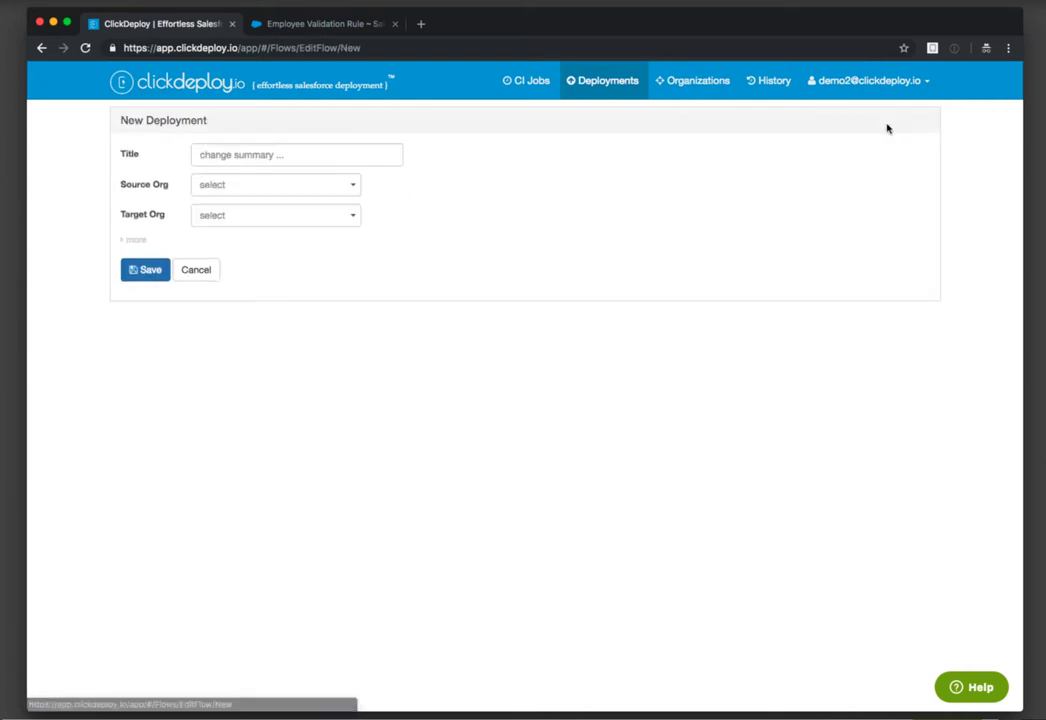
left_click(239, 186)
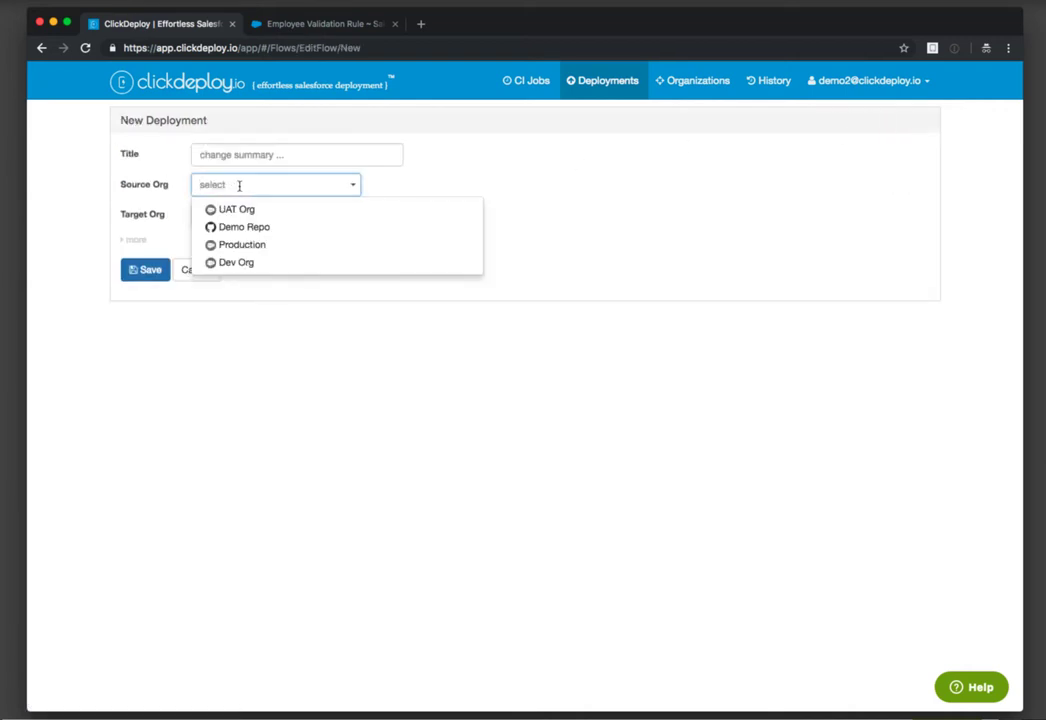
left_click(285, 261)
left_click(267, 214)
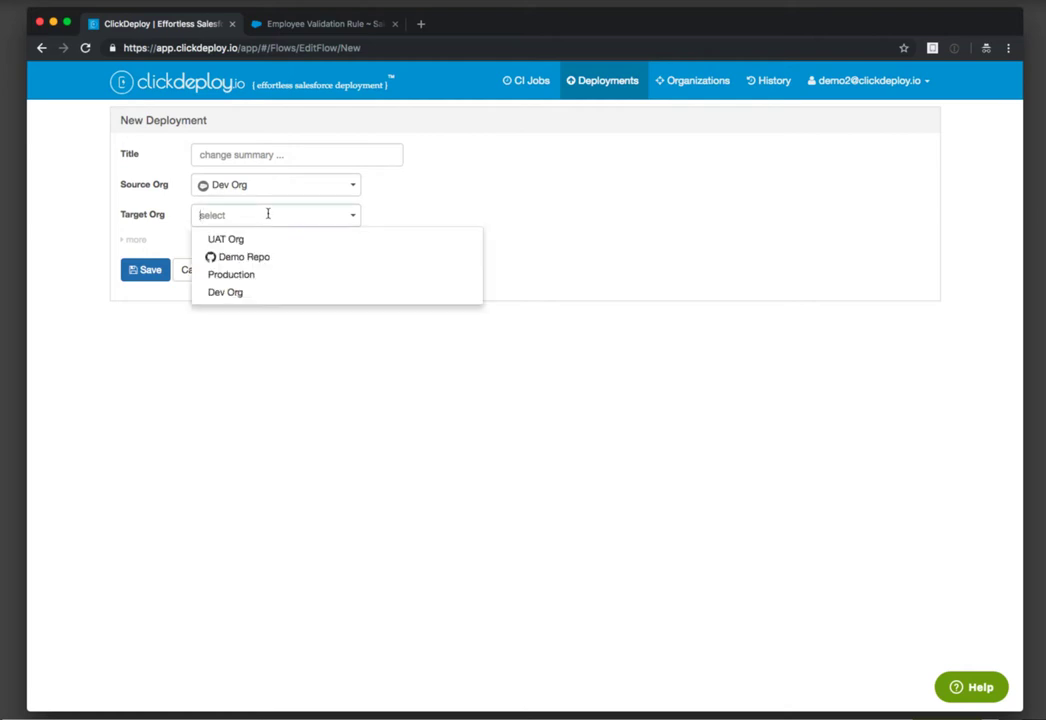
left_click(252, 260)
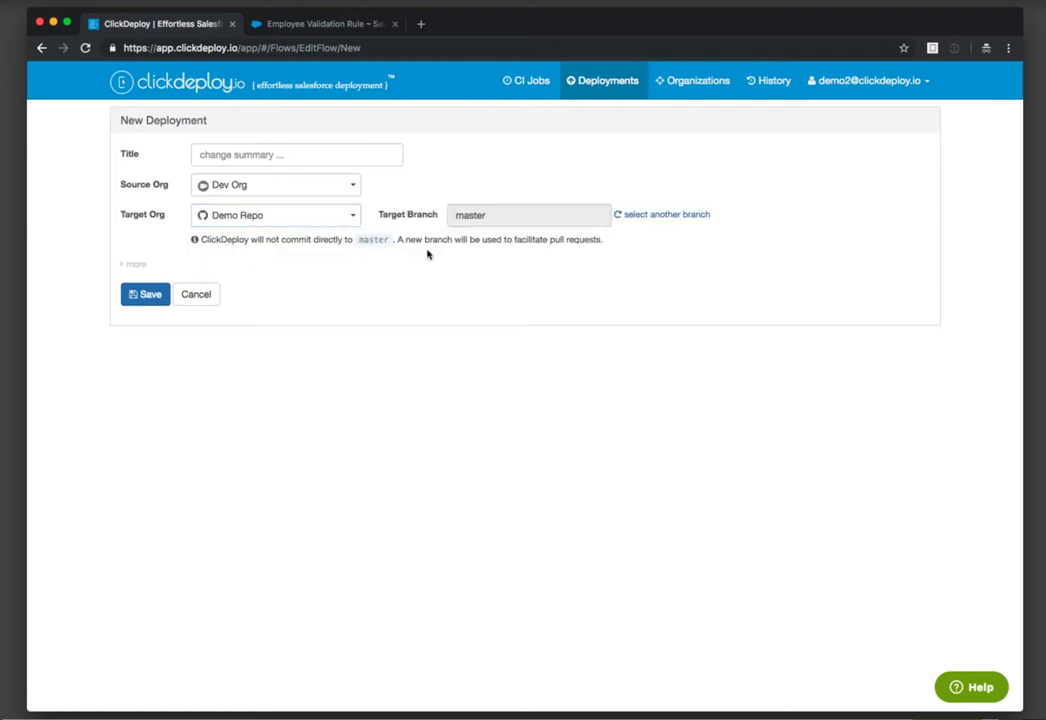
left_click(677, 218)
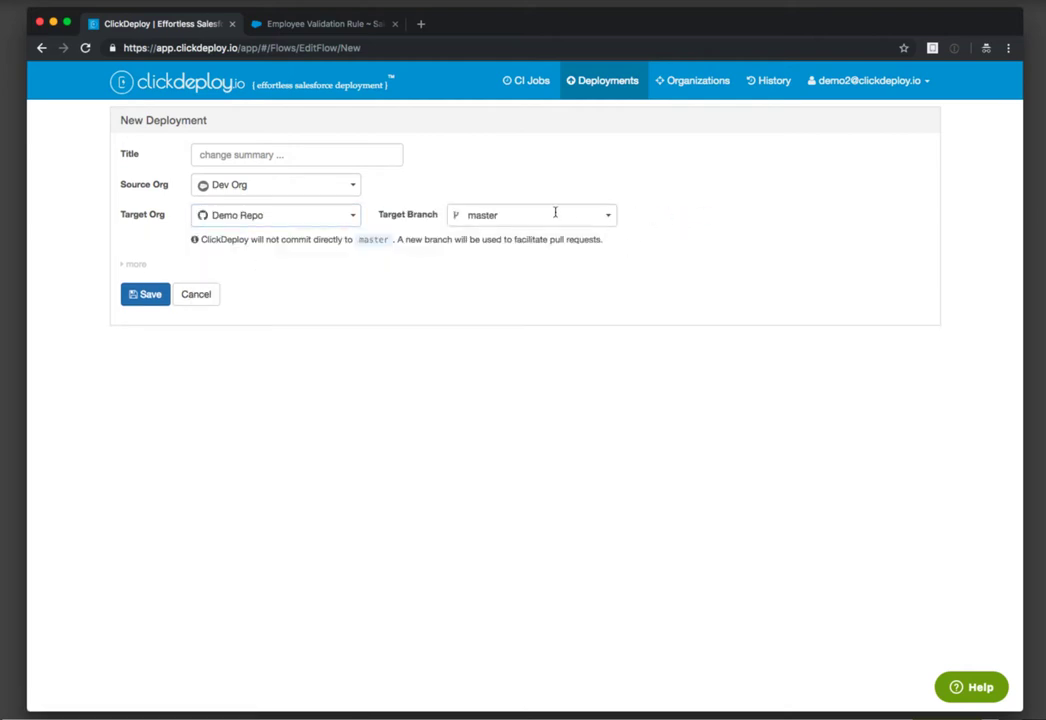
left_click(553, 214)
left_click(511, 259)
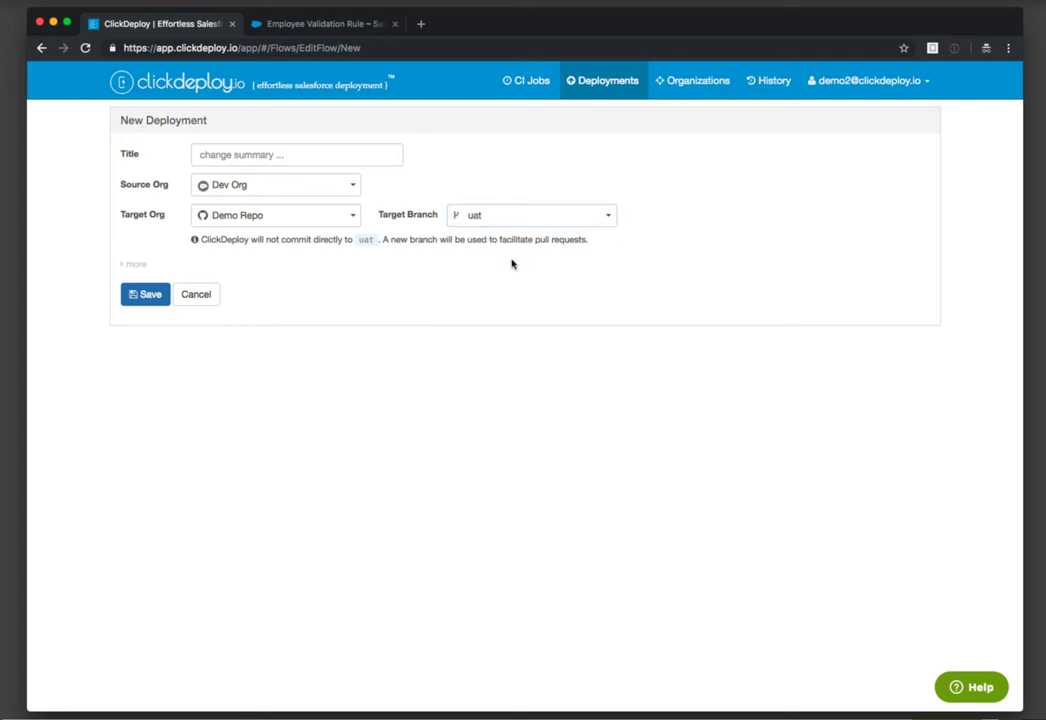
Title the new deployment "Update validation rule to UAT" and save it.
left_click(280, 154)
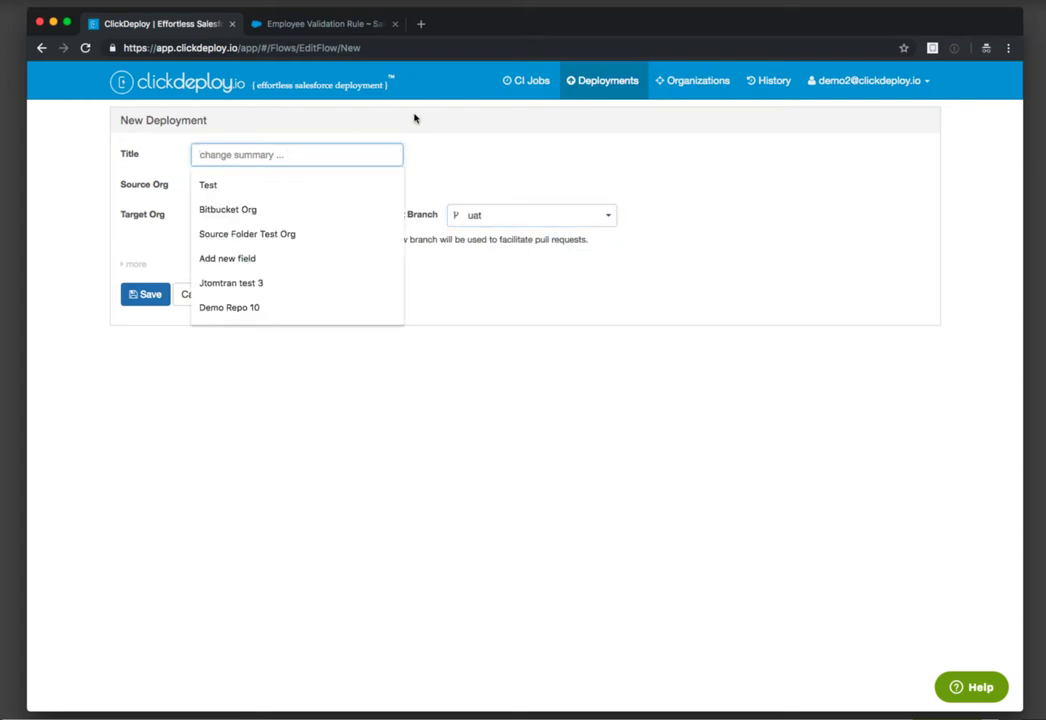
type("Updat")
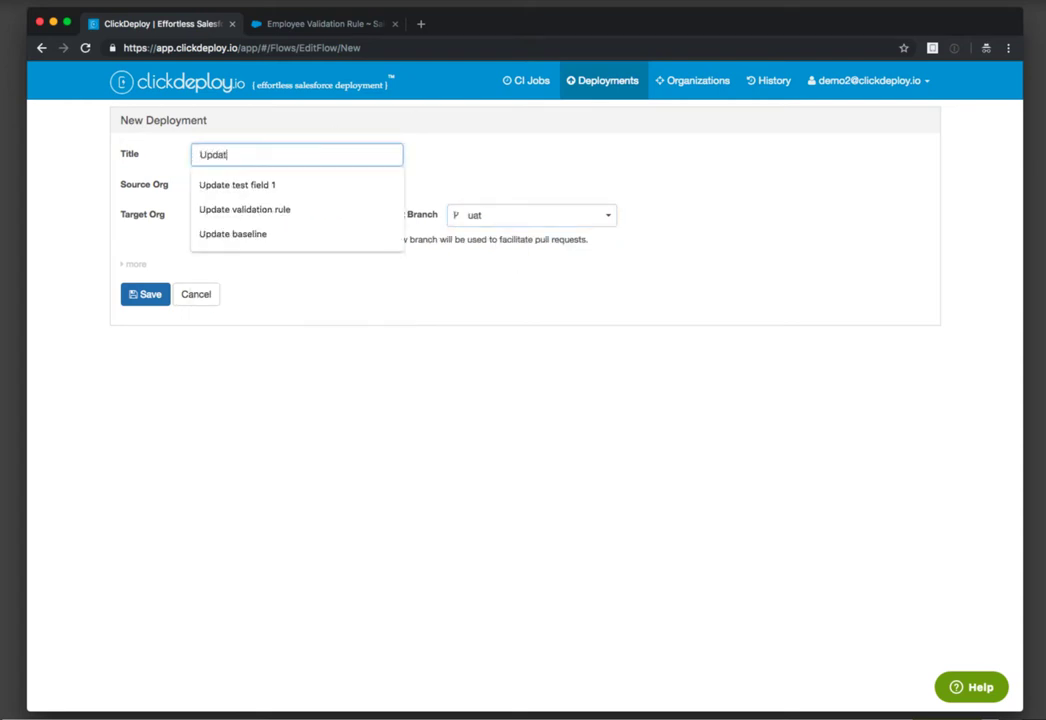
type("e validation rule to UAT")
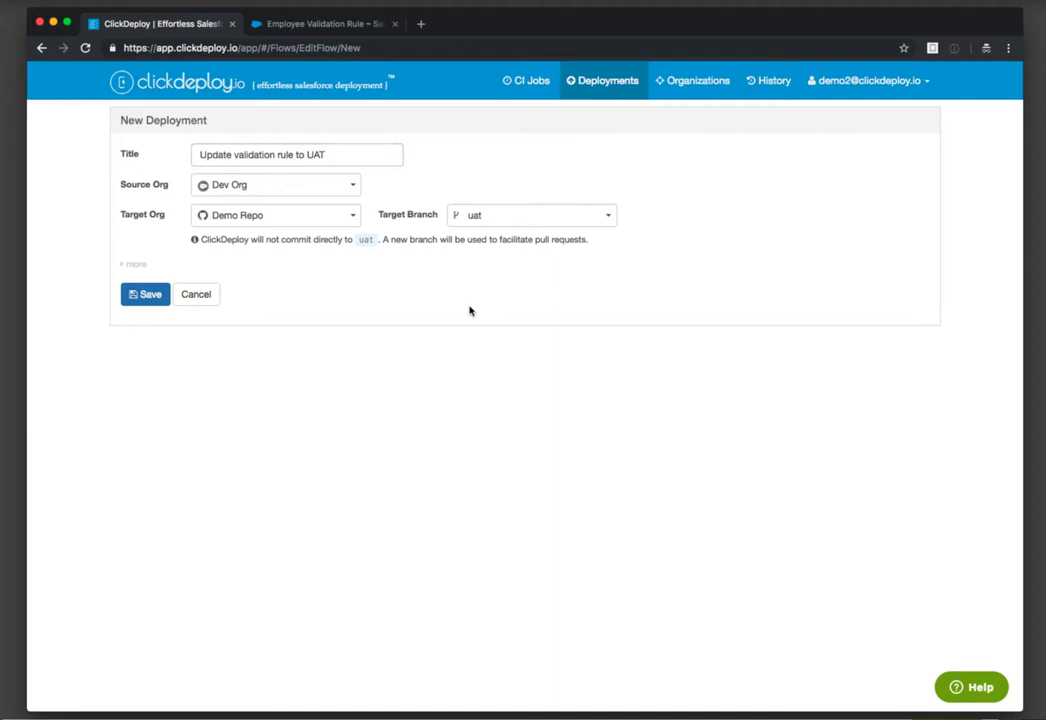
left_click(145, 298)
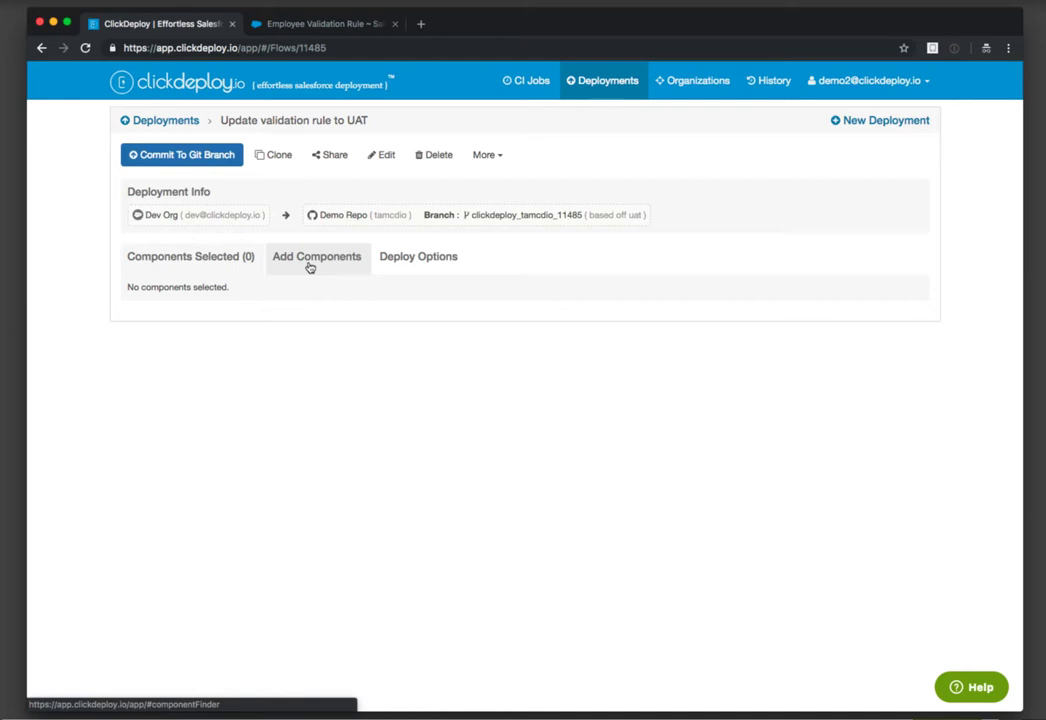
Add the Leave_balance_cannot_be_too_high validation rule from Objects & Child Components to the deployment.
left_click(310, 258)
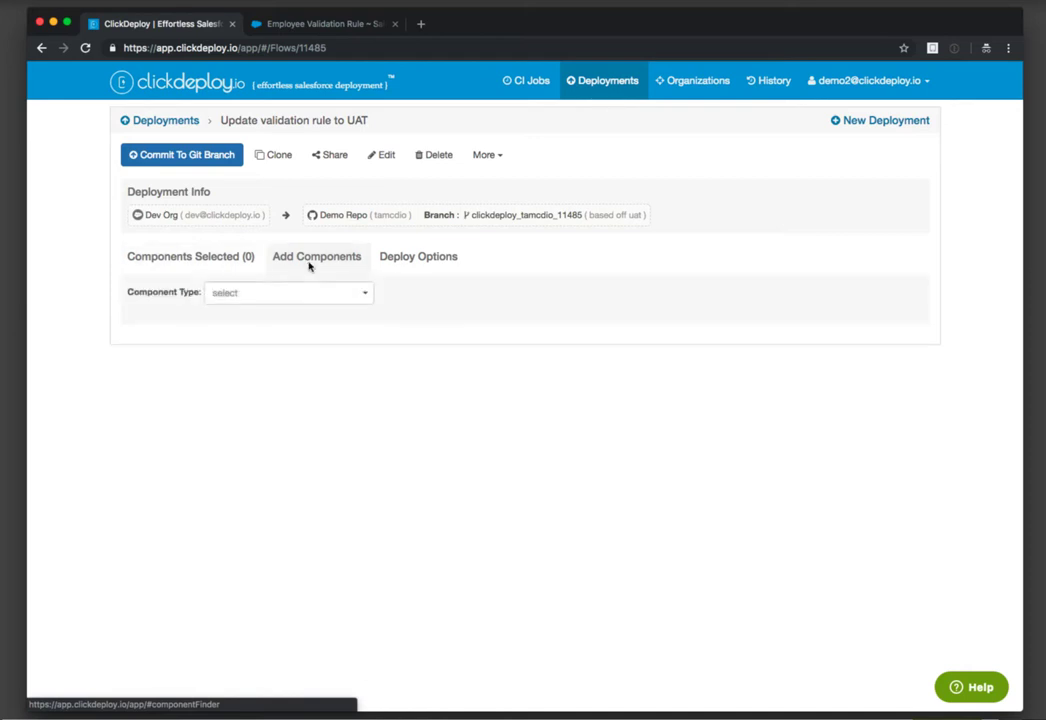
left_click(272, 292)
left_click(265, 331)
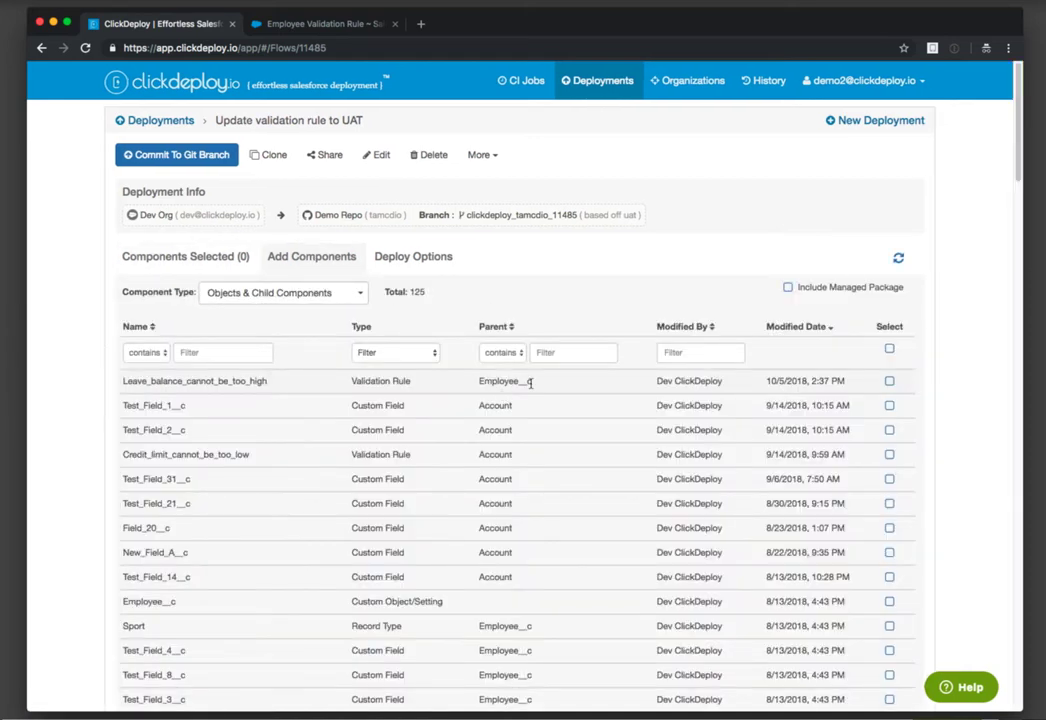
left_click(890, 382)
Check the deployment's selected components and commit them to the Git branch.
left_click(181, 257)
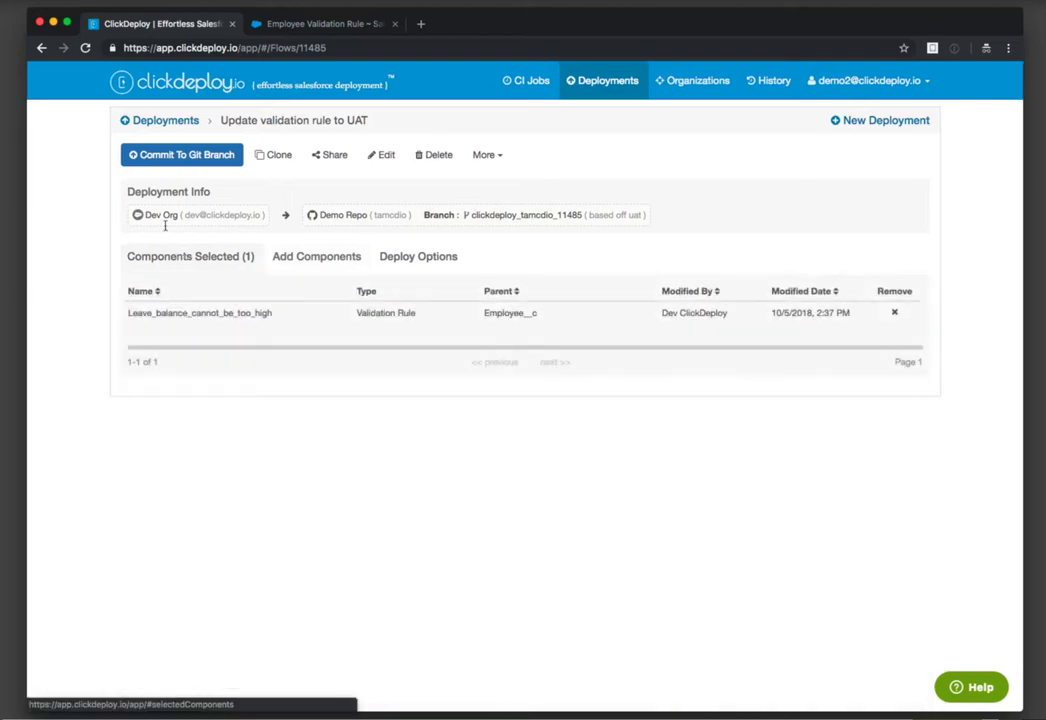
left_click(175, 157)
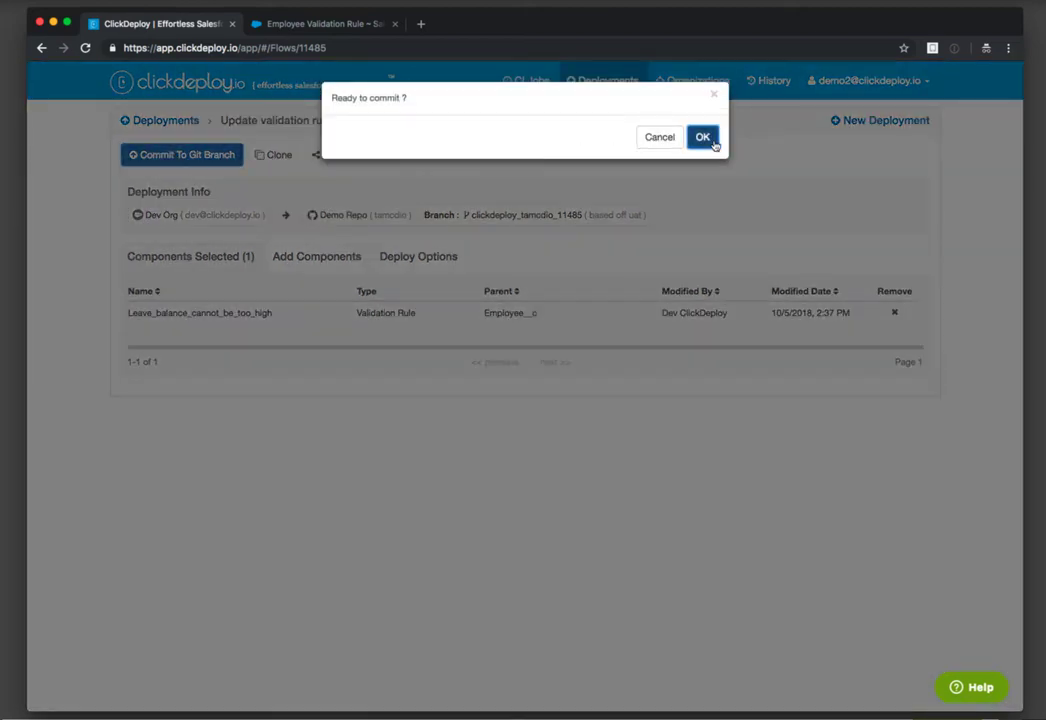
left_click(704, 139)
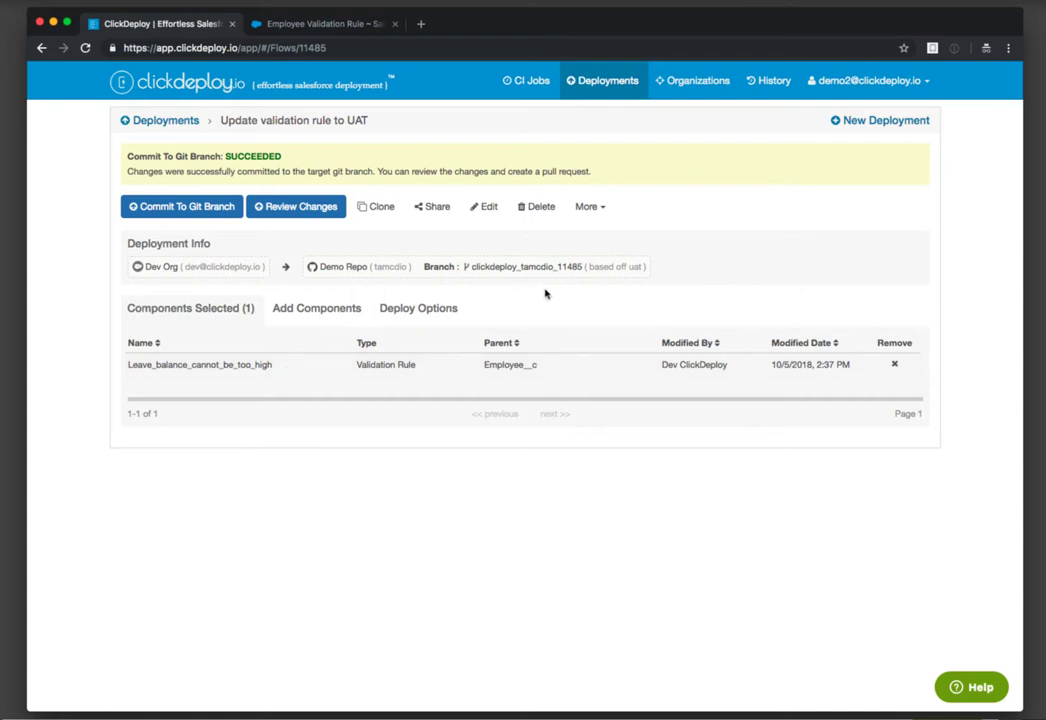
Review the committed changes on GitHub and create a pull request into the uat branch with the default title.
left_click(298, 210)
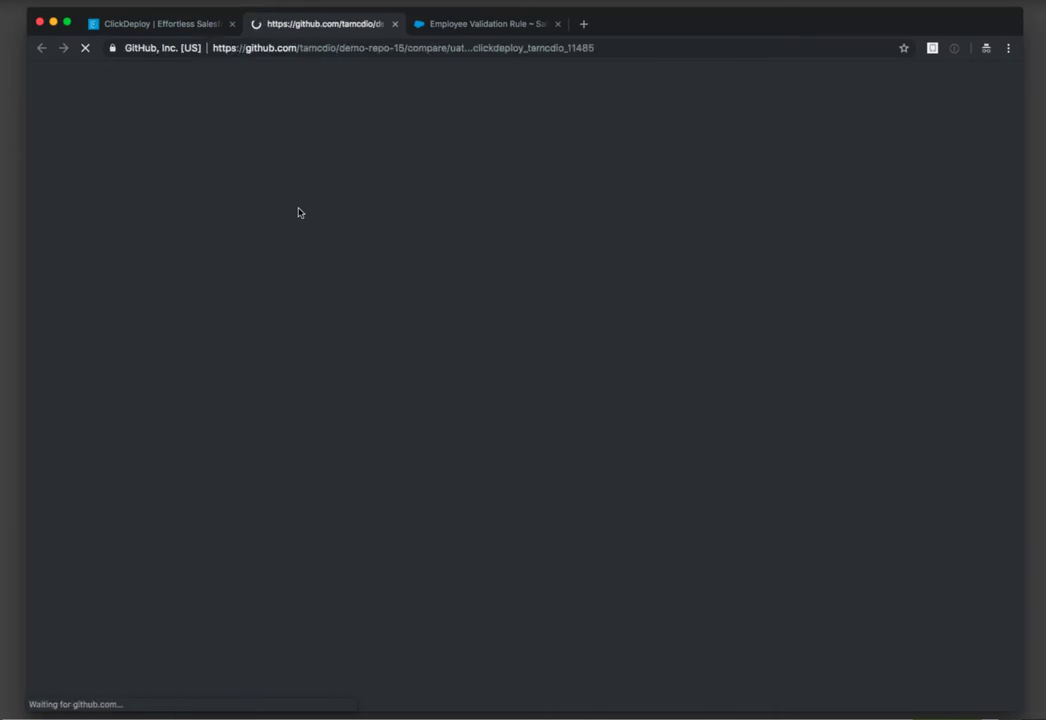
scroll(497, 525, "down", 1)
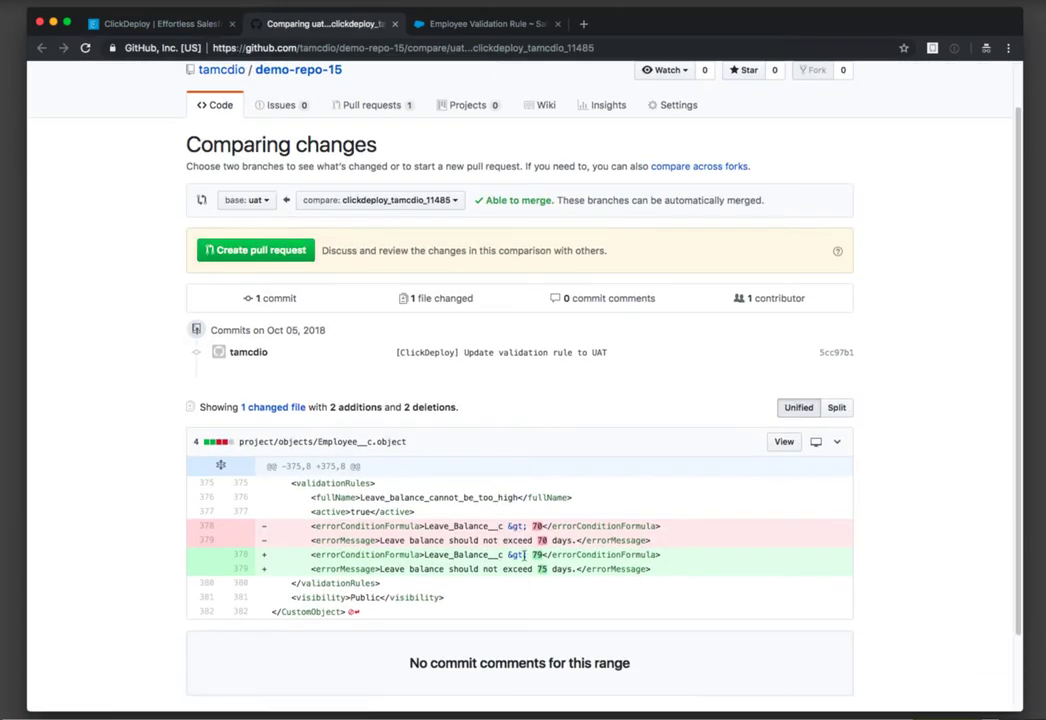
left_click(256, 250)
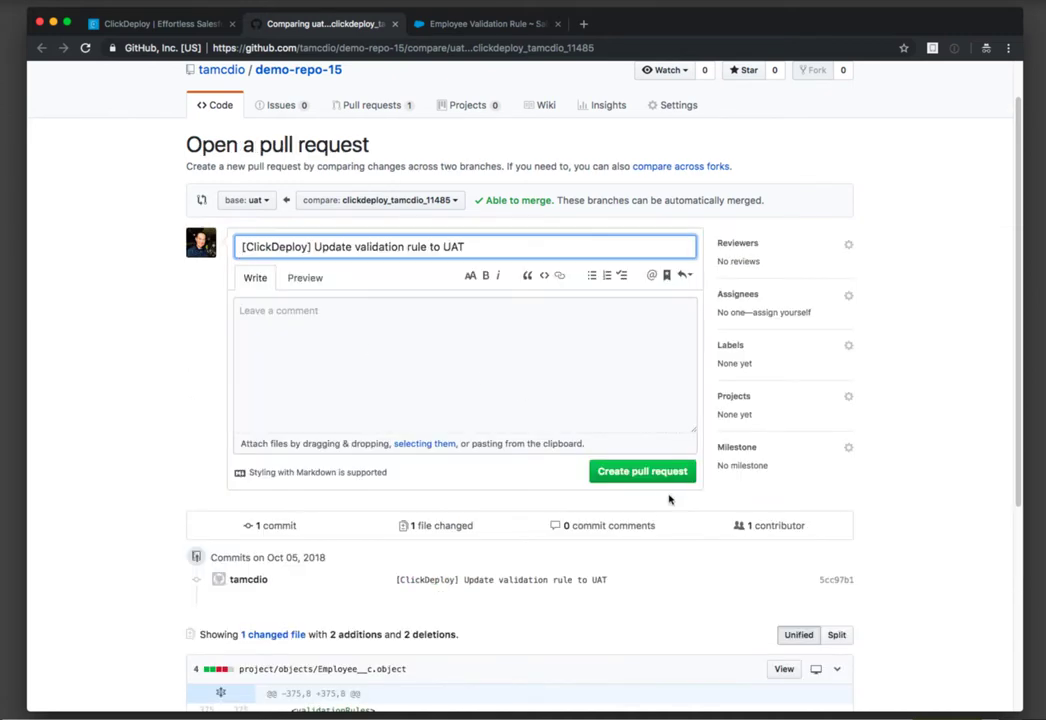
left_click(642, 471)
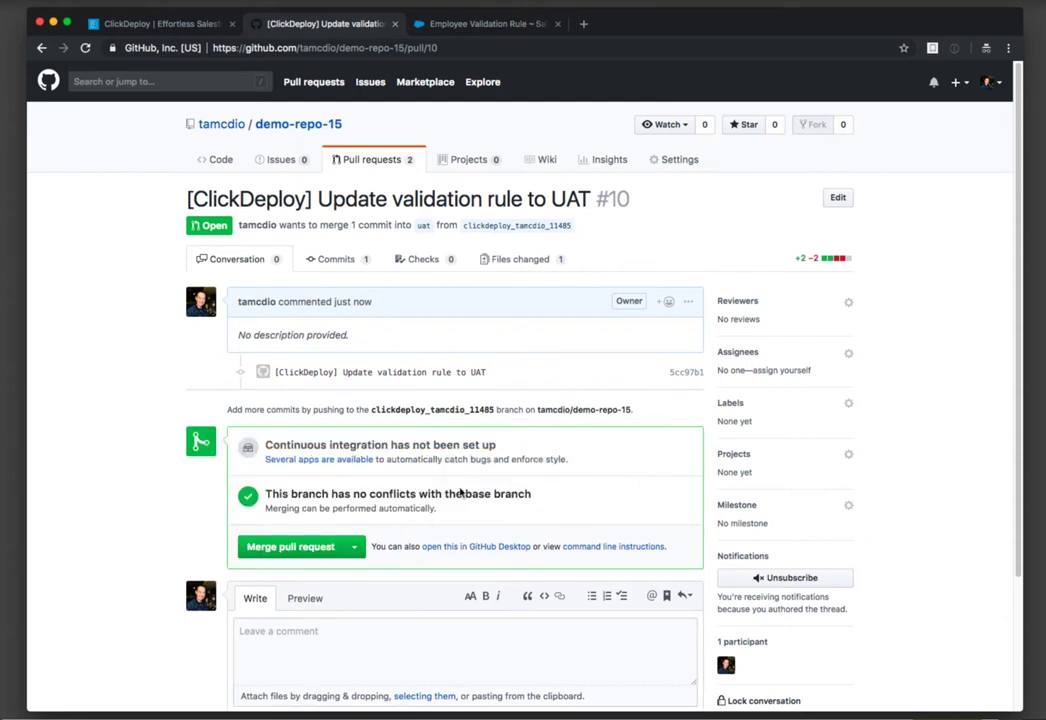
Merge the "[ClickDeploy] Update validation rule to UAT" pull request into uat and confirm the merge.
scroll(190, 480, "down", 1)
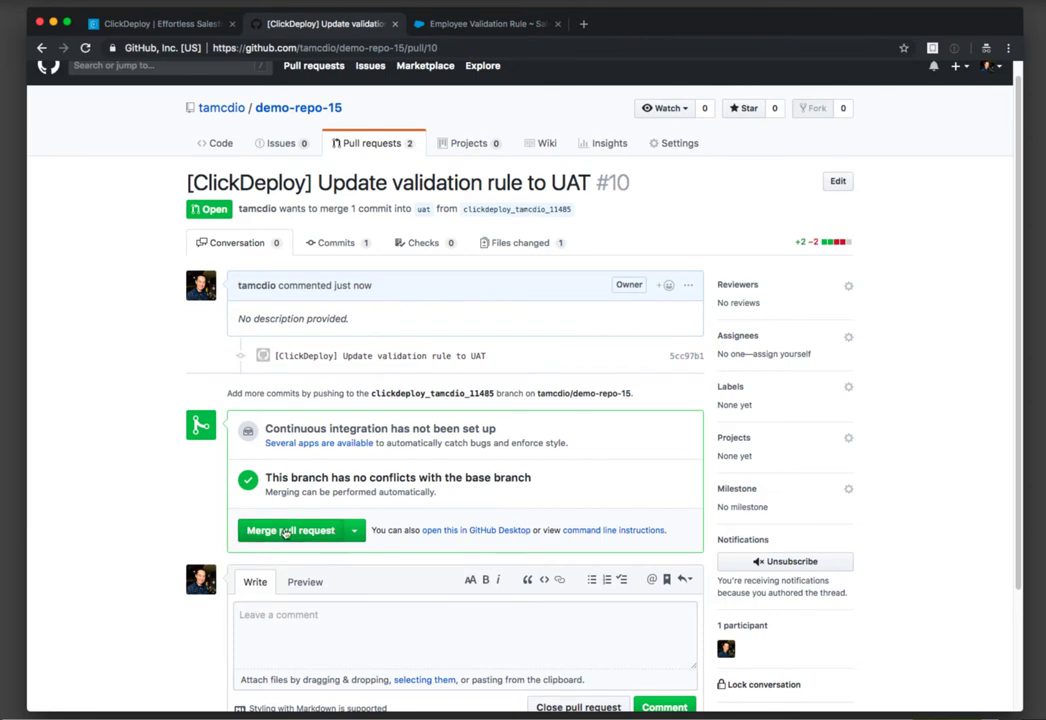
left_click(286, 531)
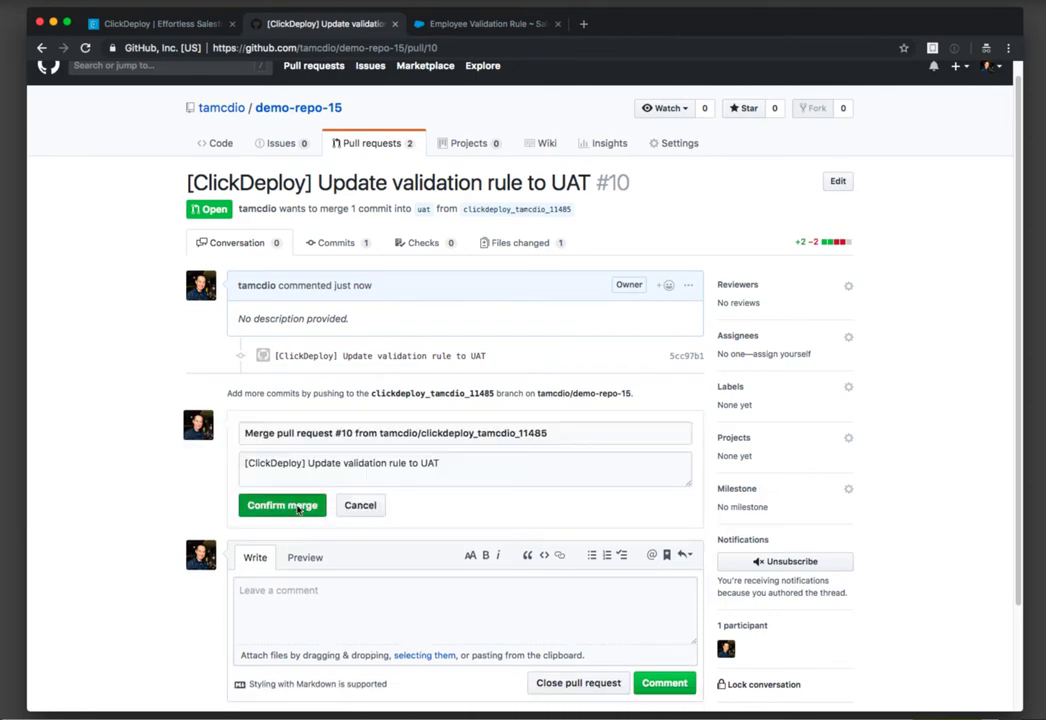
left_click(297, 507)
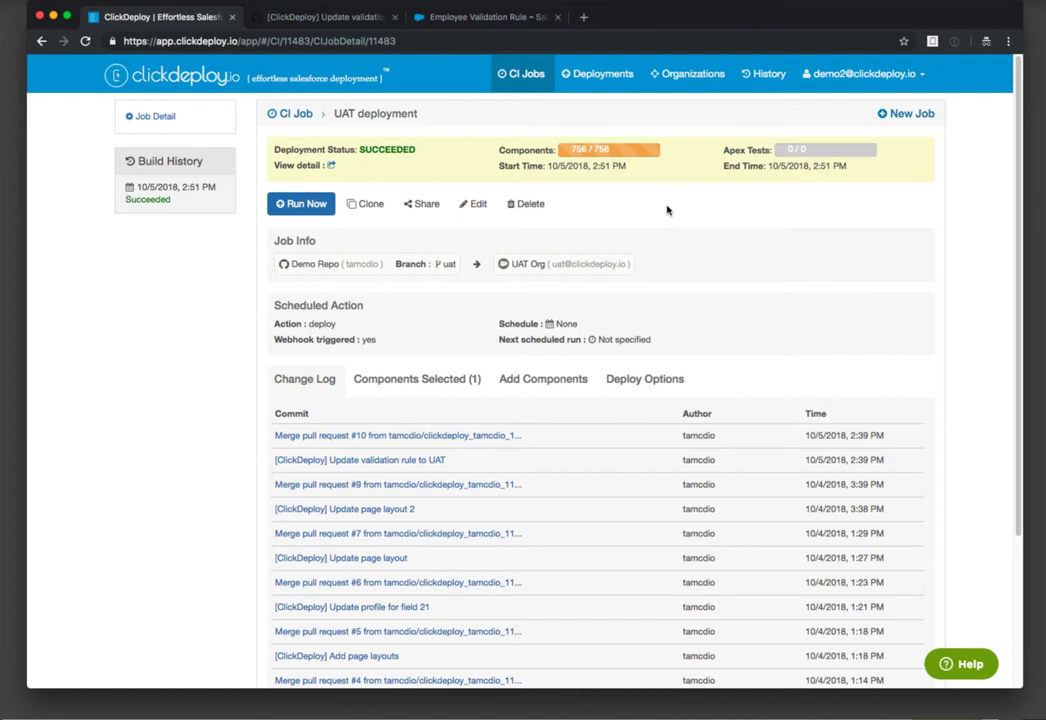
Clone the "Update validation rule to UAT" deployment in ClickDeploy and set the clone's target branch to master.
left_click(600, 77)
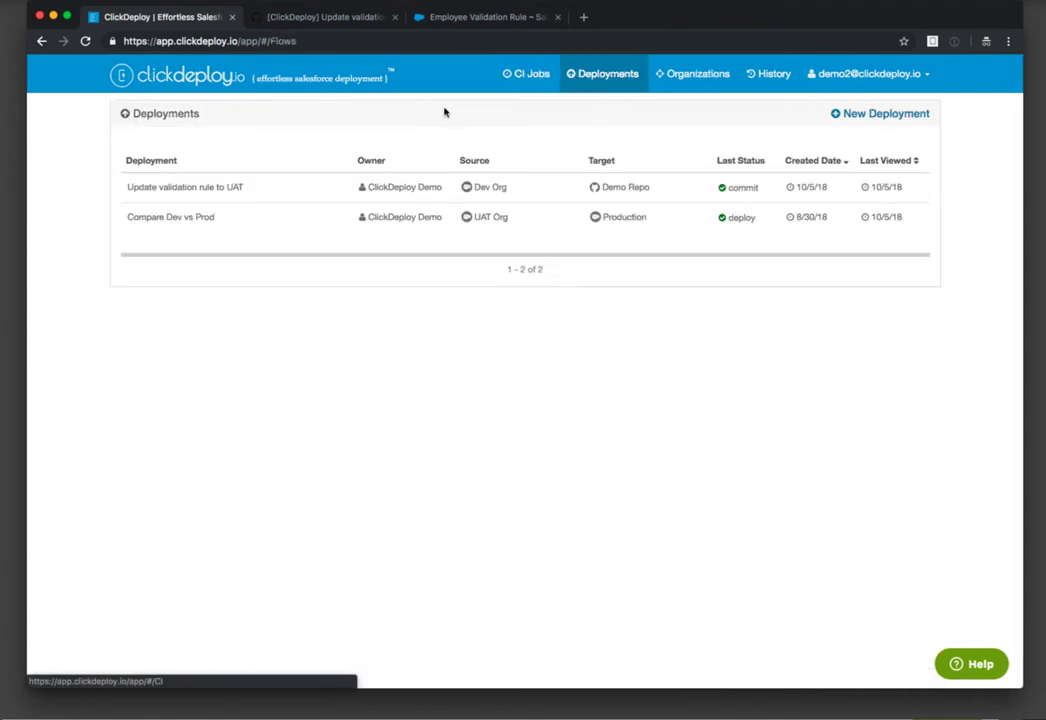
left_click(241, 189)
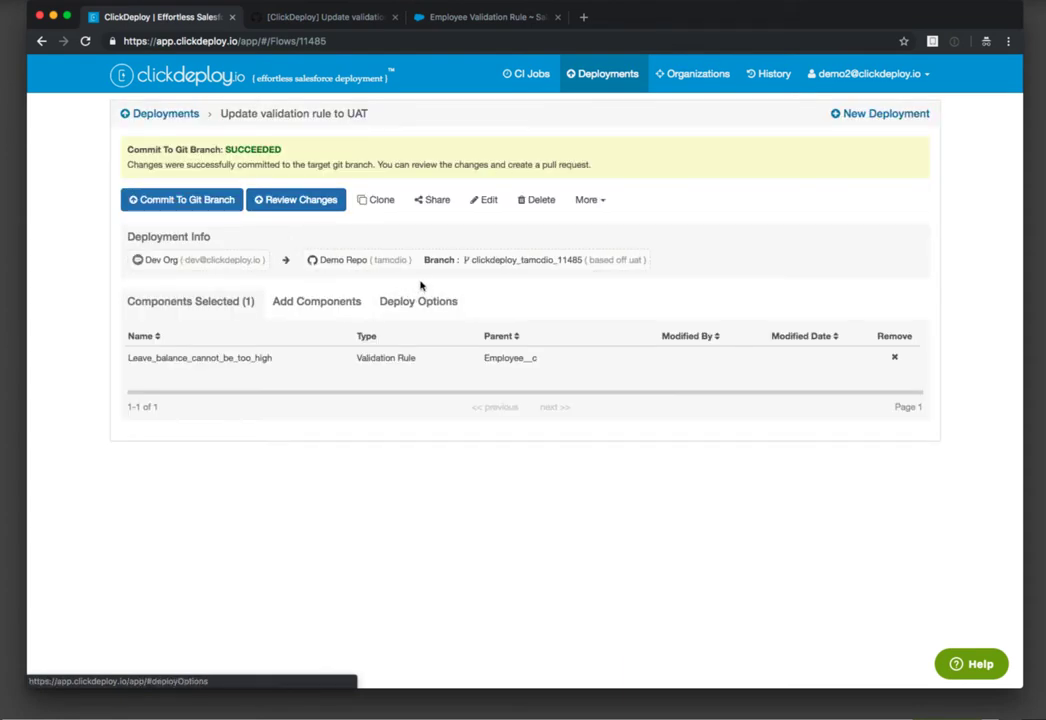
left_click(380, 200)
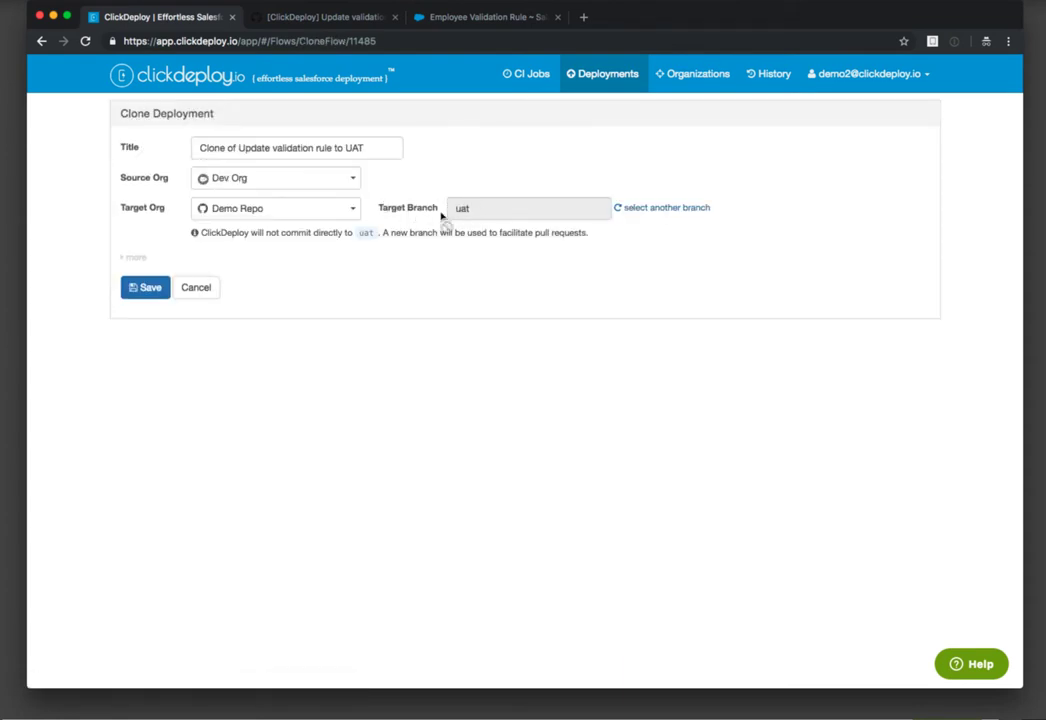
left_click(642, 212)
left_click(528, 208)
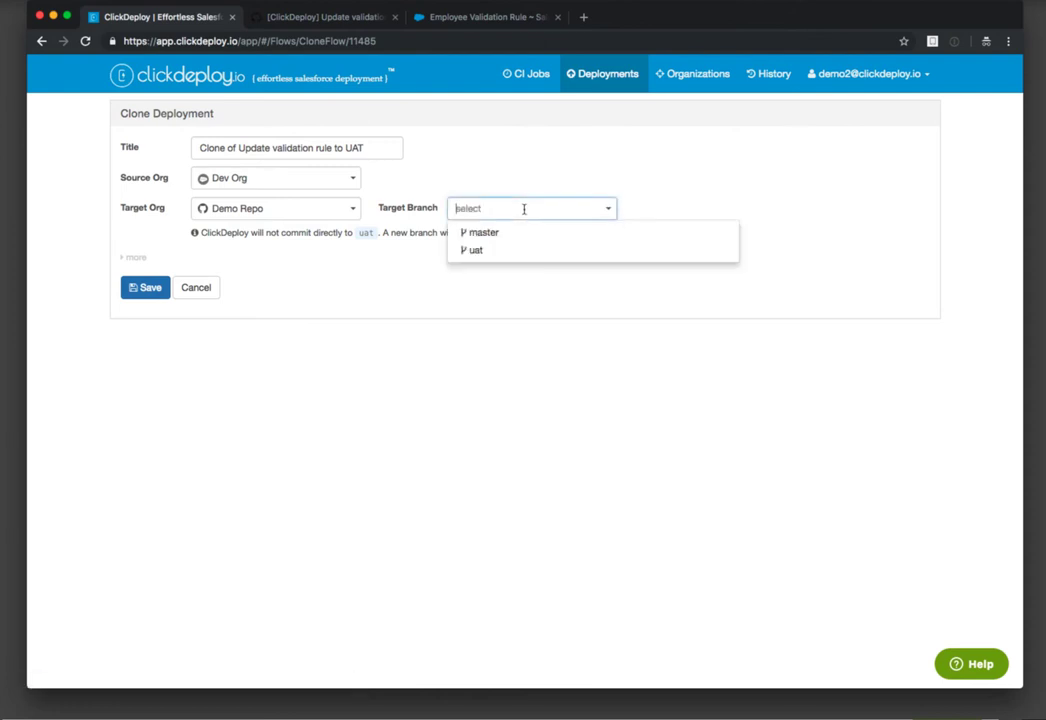
left_click(516, 231)
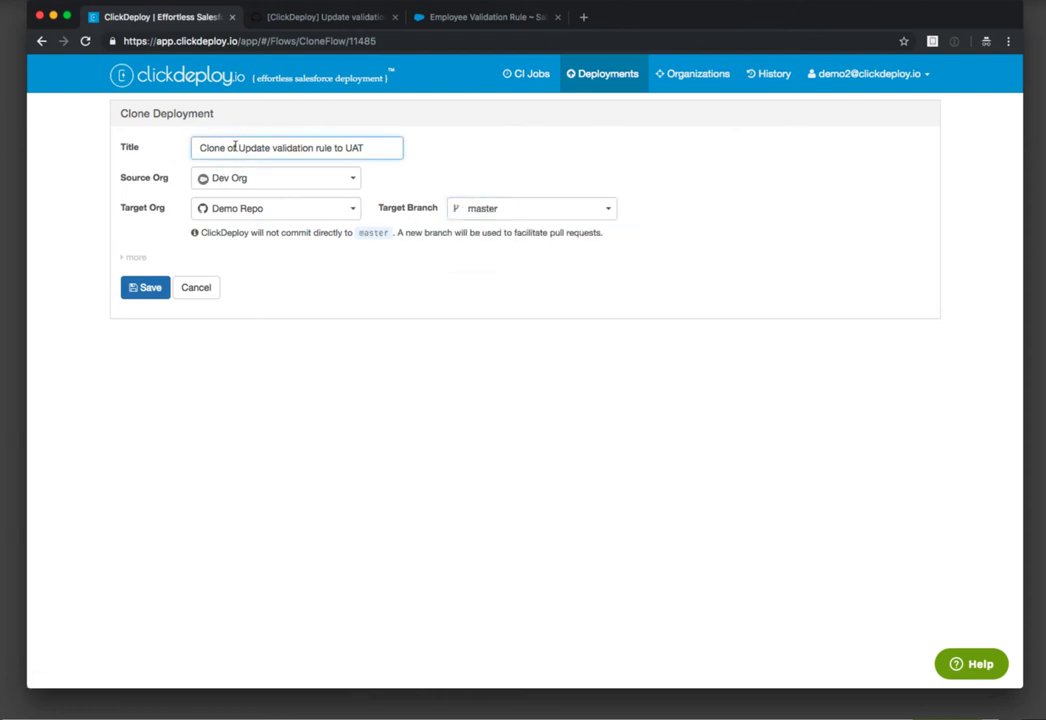
Retitle the cloned deployment "Update validation rule to Prod" and save it.
left_click_drag(235, 147, 171, 150)
key("BackSpace")
key("Delete")
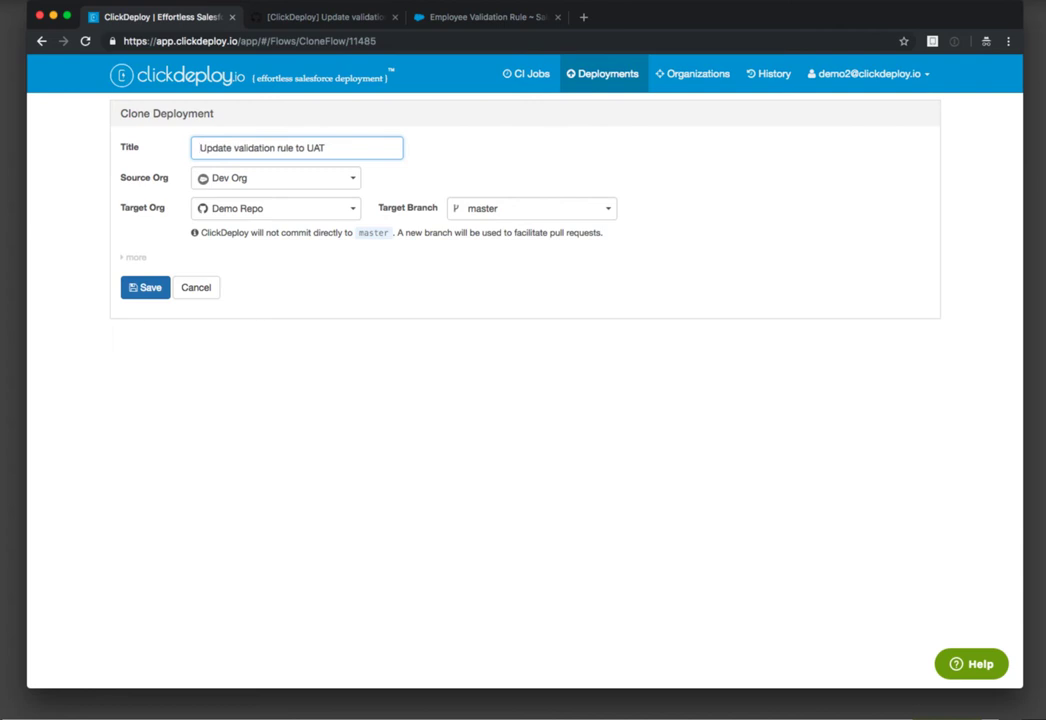
double_click(316, 147)
type("Prod")
left_click(145, 288)
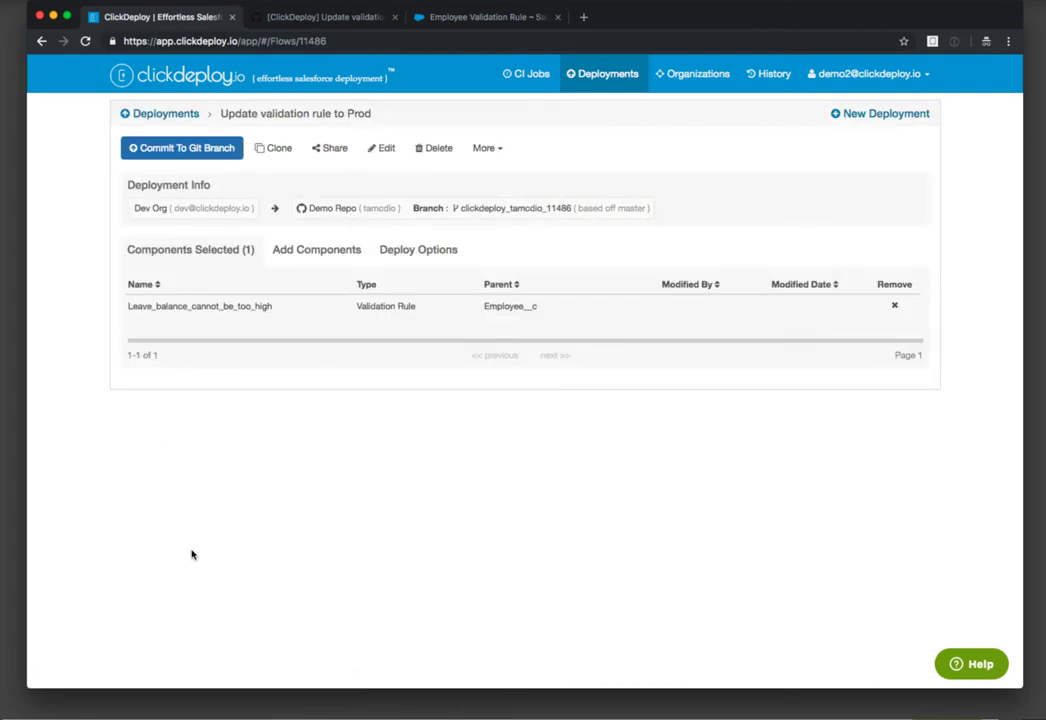
Commit the Prod deployment to its Git branch based off master and open its changes for review on GitHub.
left_click(200, 150)
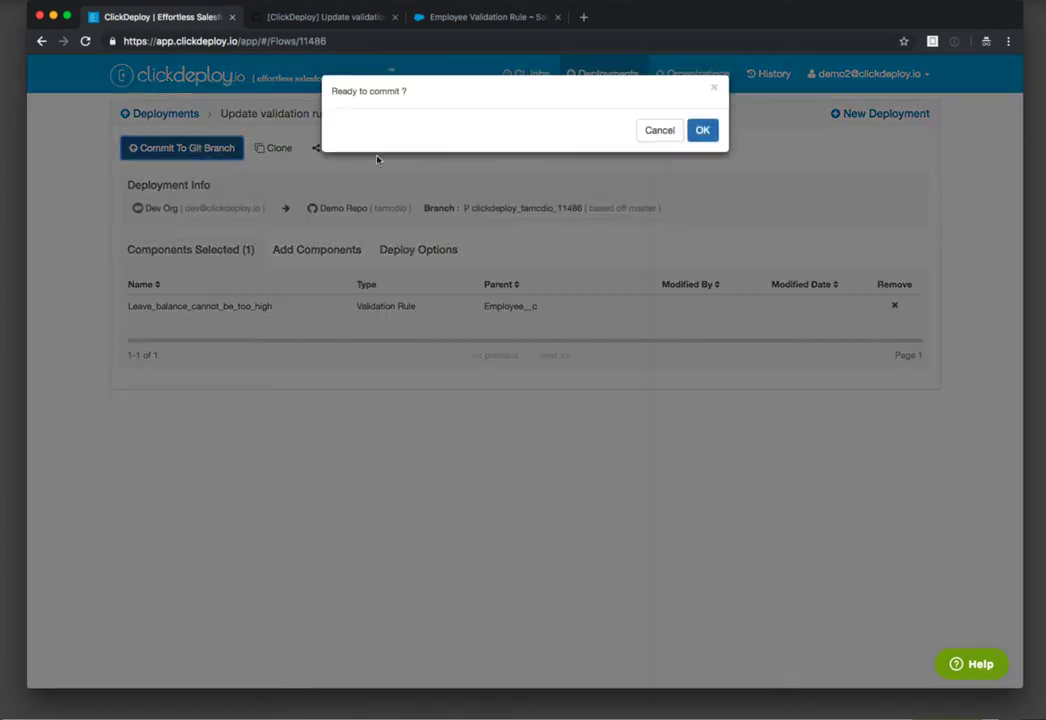
left_click(700, 129)
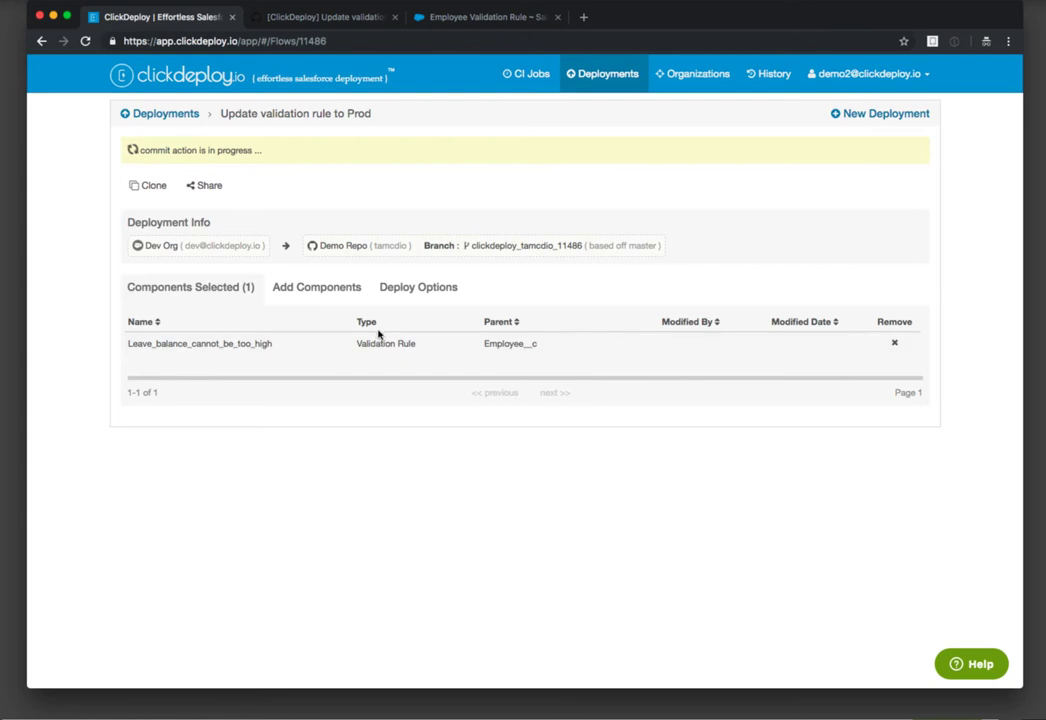
double_click(641, 245)
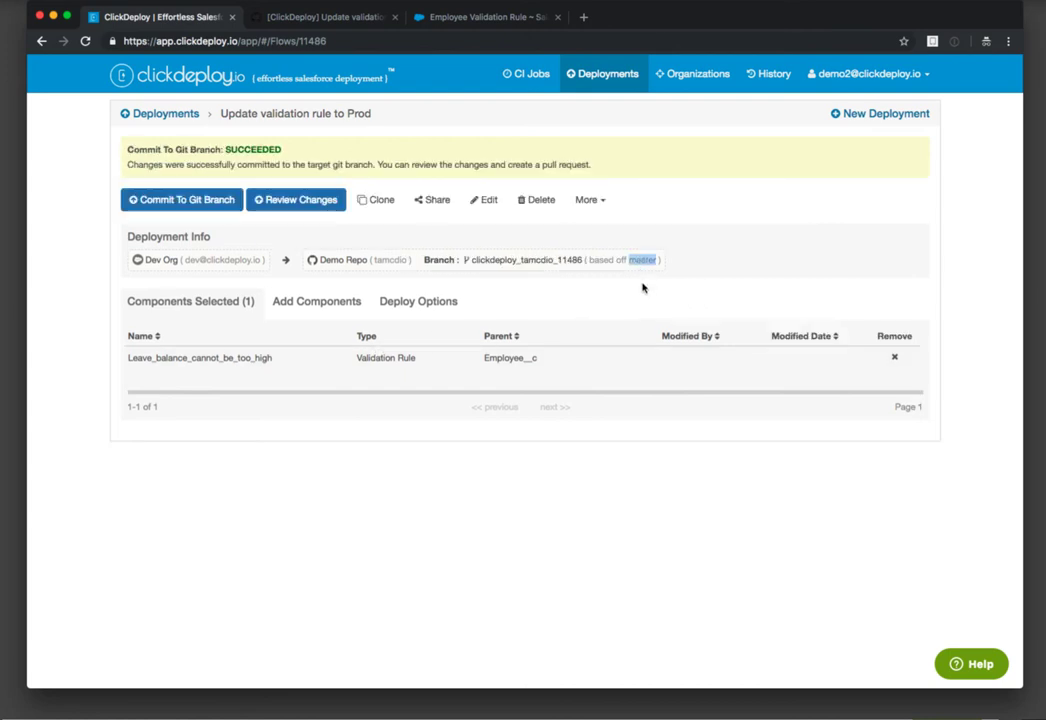
left_click(294, 206)
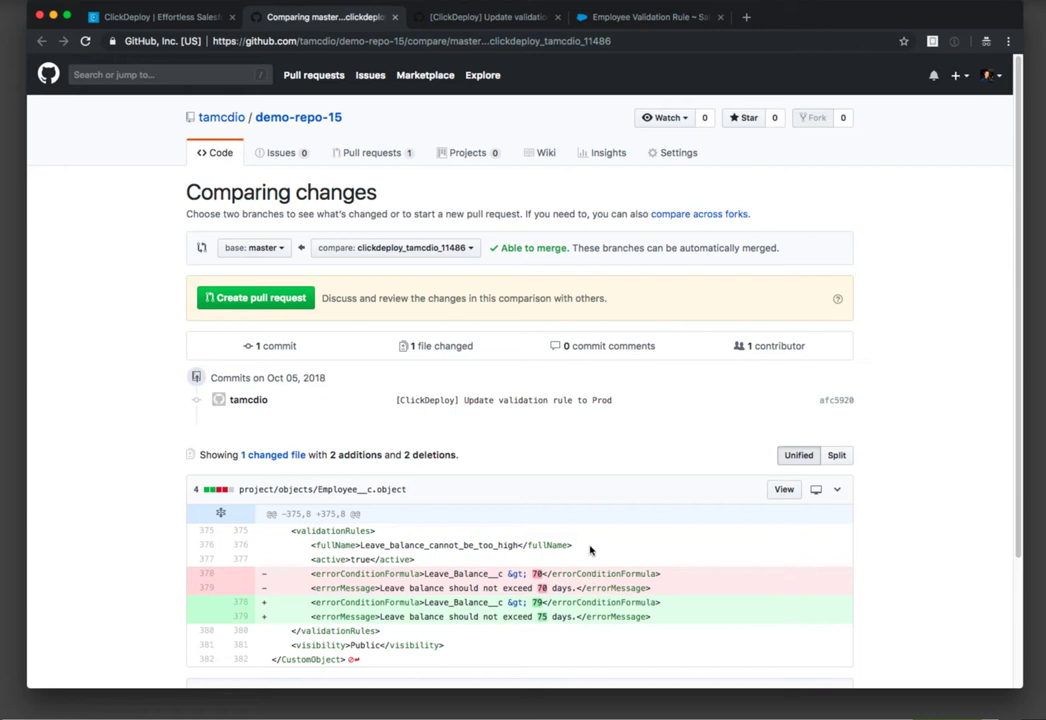
Create the "[ClickDeploy] Update validation rule to Prod" pull request against master and merge it, confirming the merge.
left_click(258, 298)
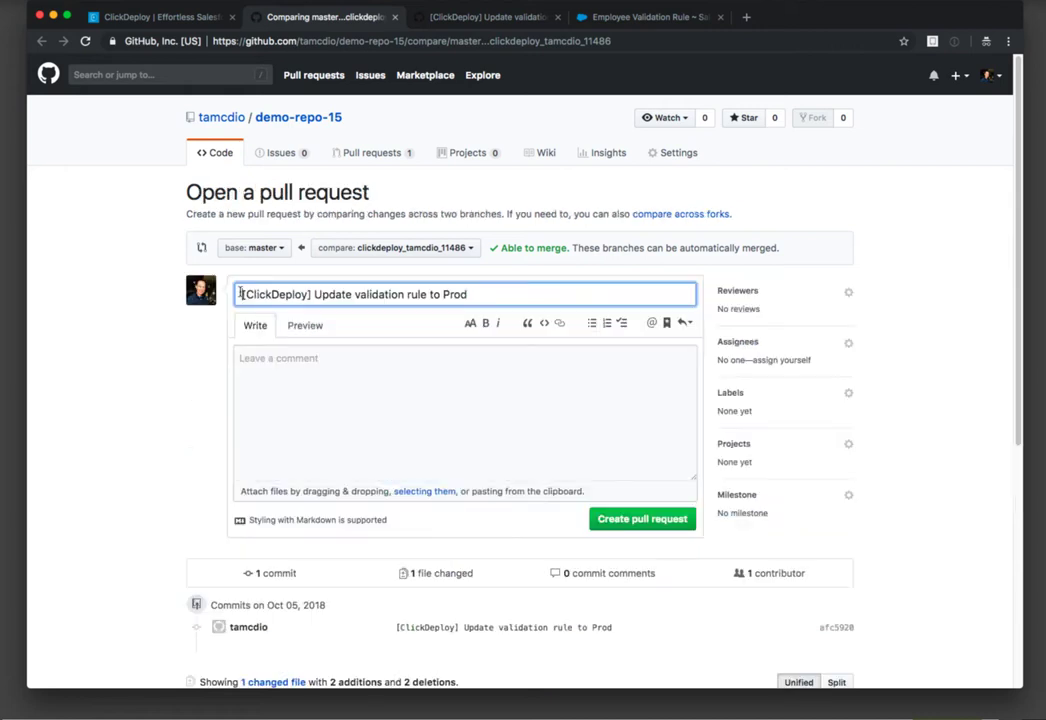
left_click(650, 519)
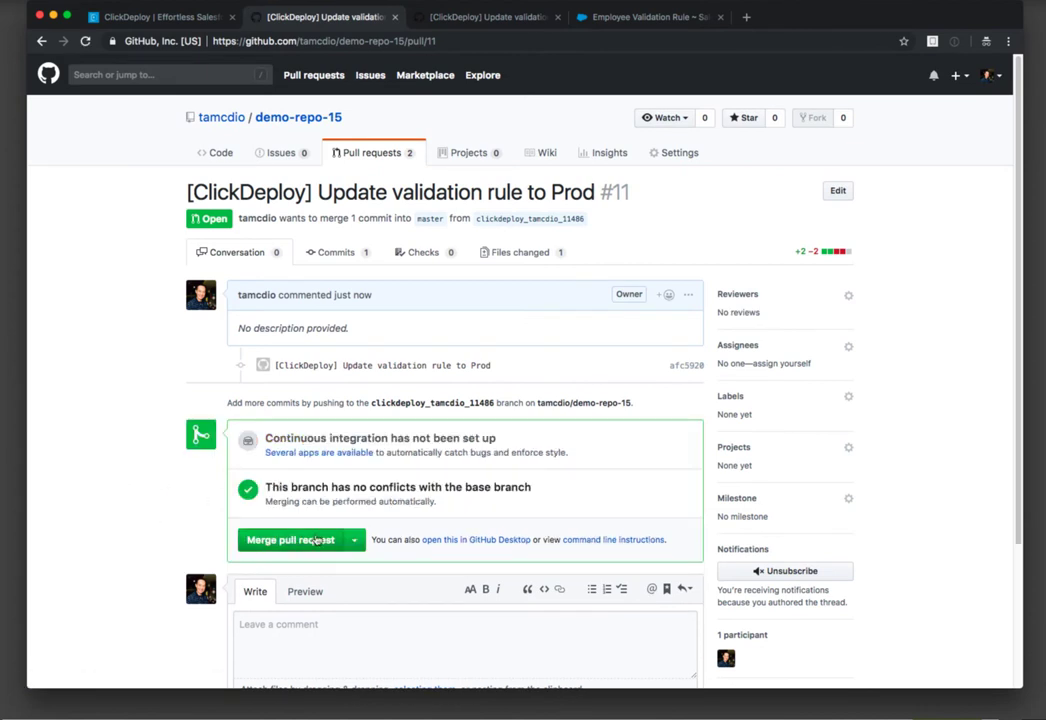
left_click(290, 541)
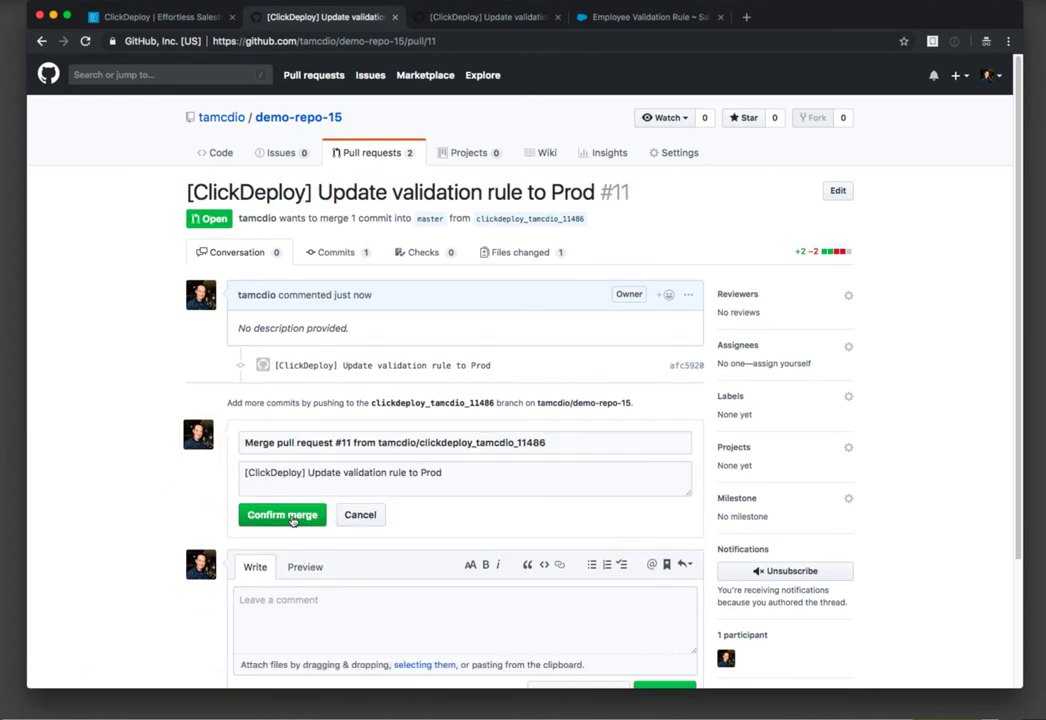
left_click(290, 517)
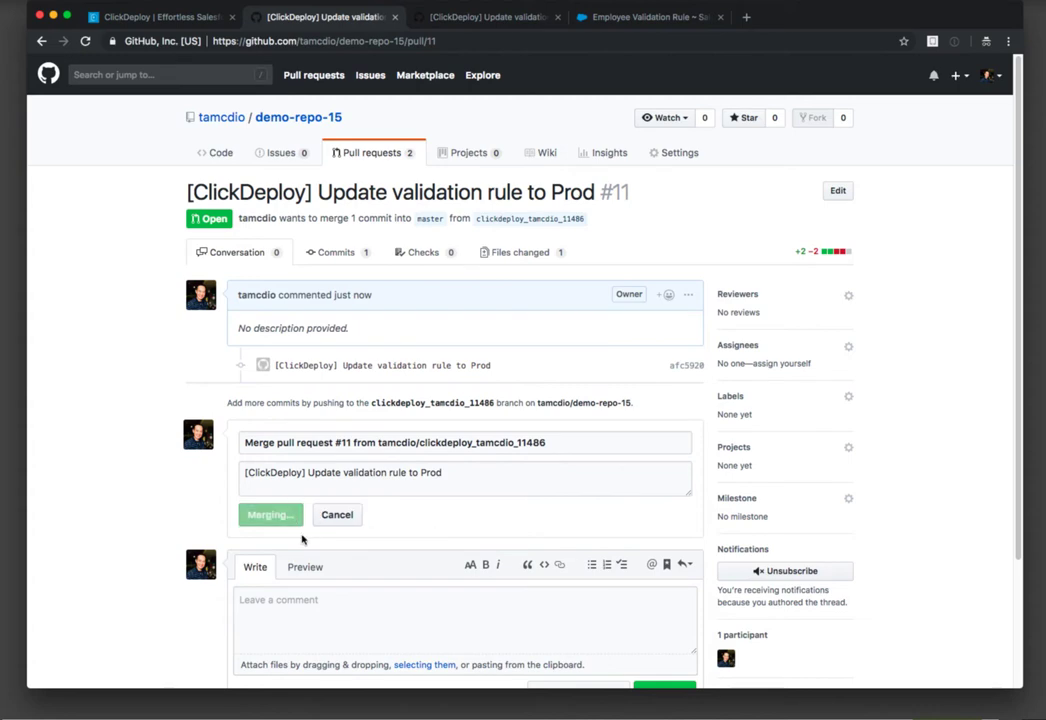
Switch to ClickDeploy and run the Production Deployment CI job immediately to deploy the master branch to Production.
left_click(157, 18)
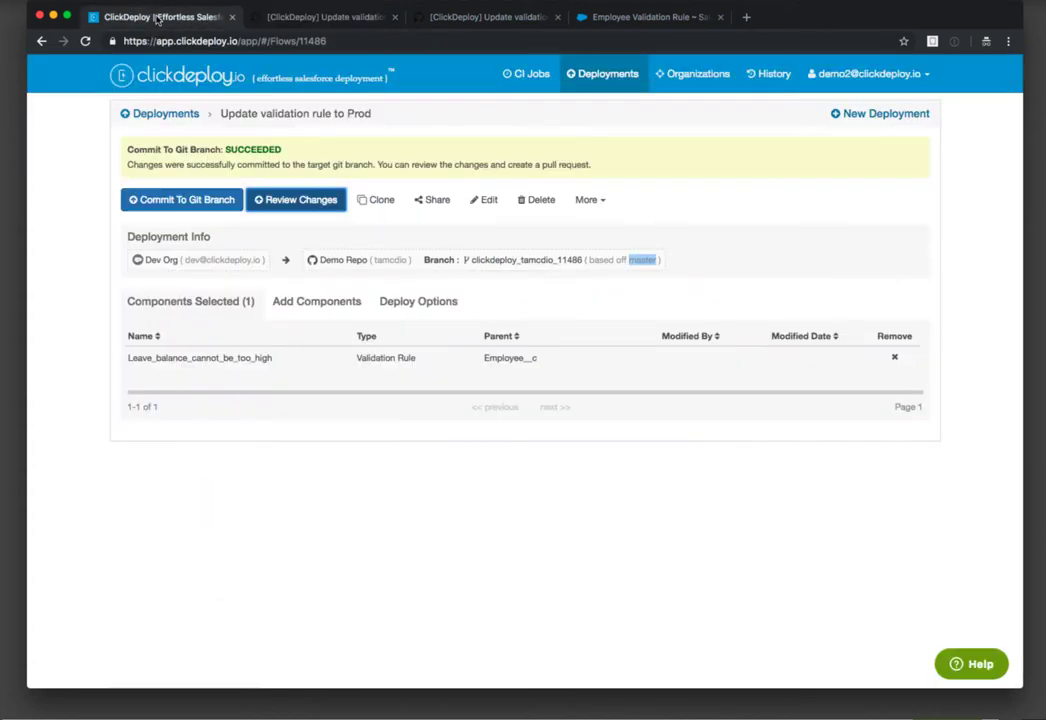
left_click(530, 74)
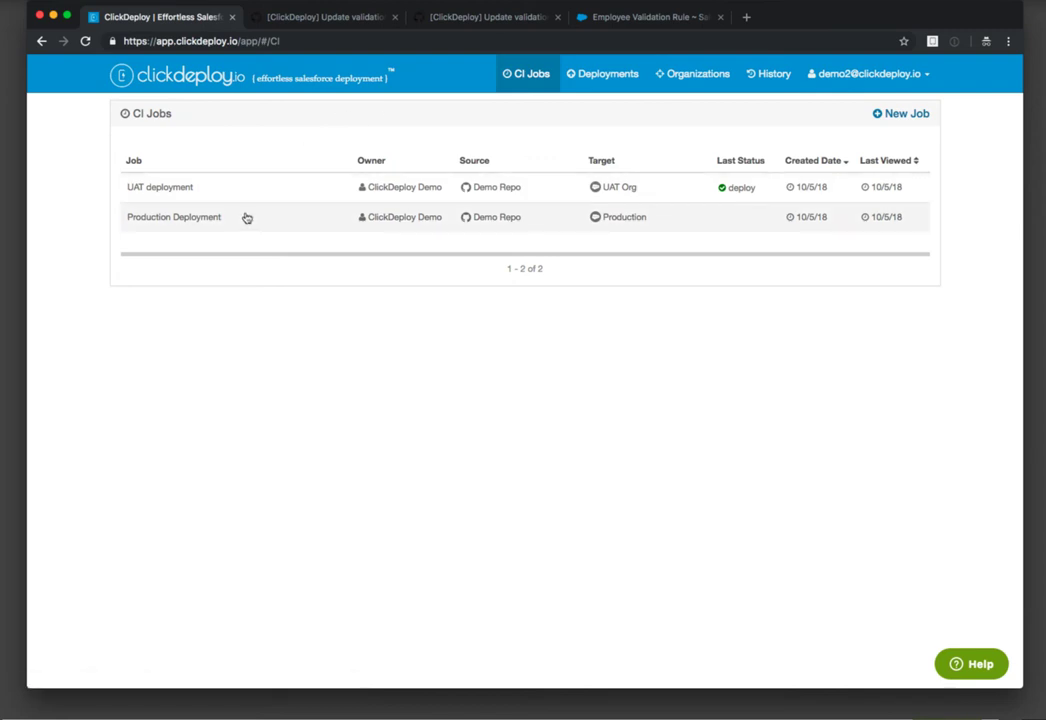
left_click(246, 218)
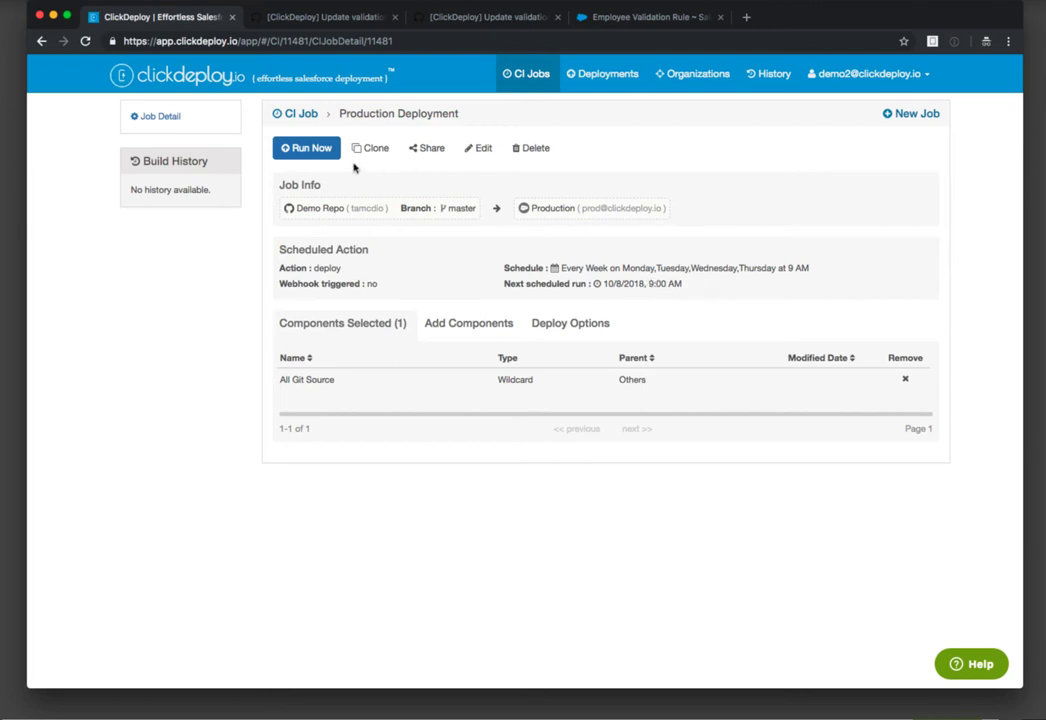
left_click(306, 148)
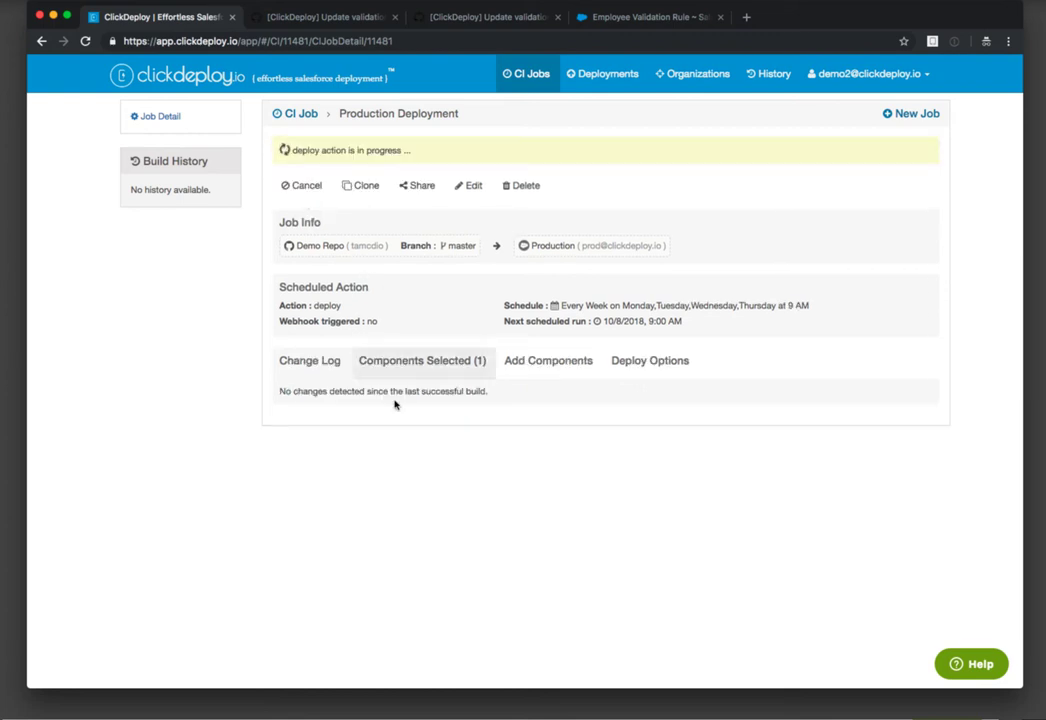